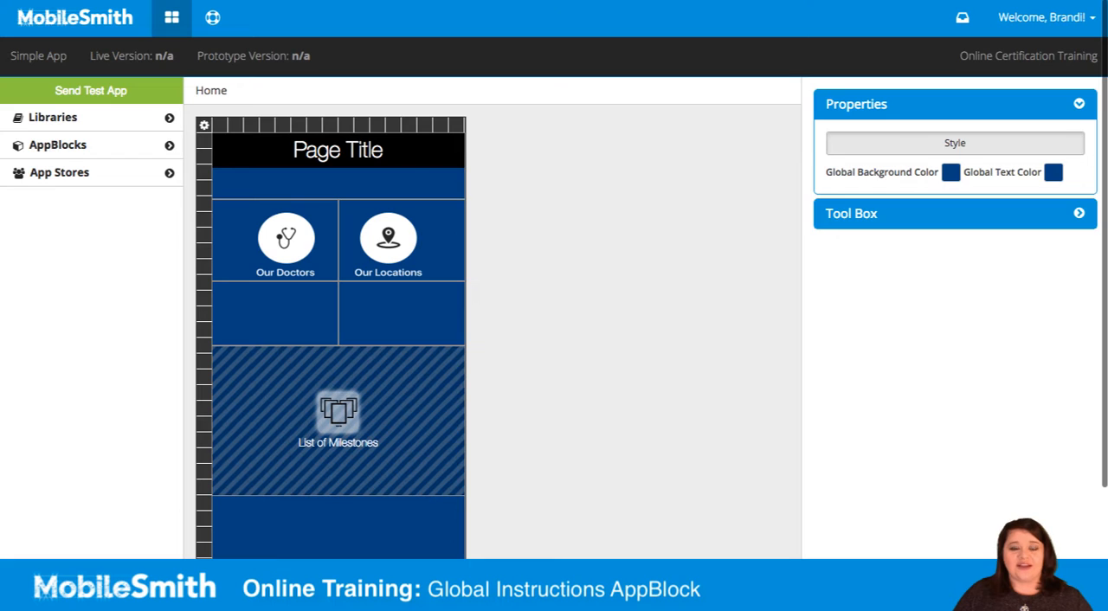
Step: Enable Global Instructions in the App Settings under App Stores and apply the change
{"action": "left_click", "coordinate": [89, 172]}
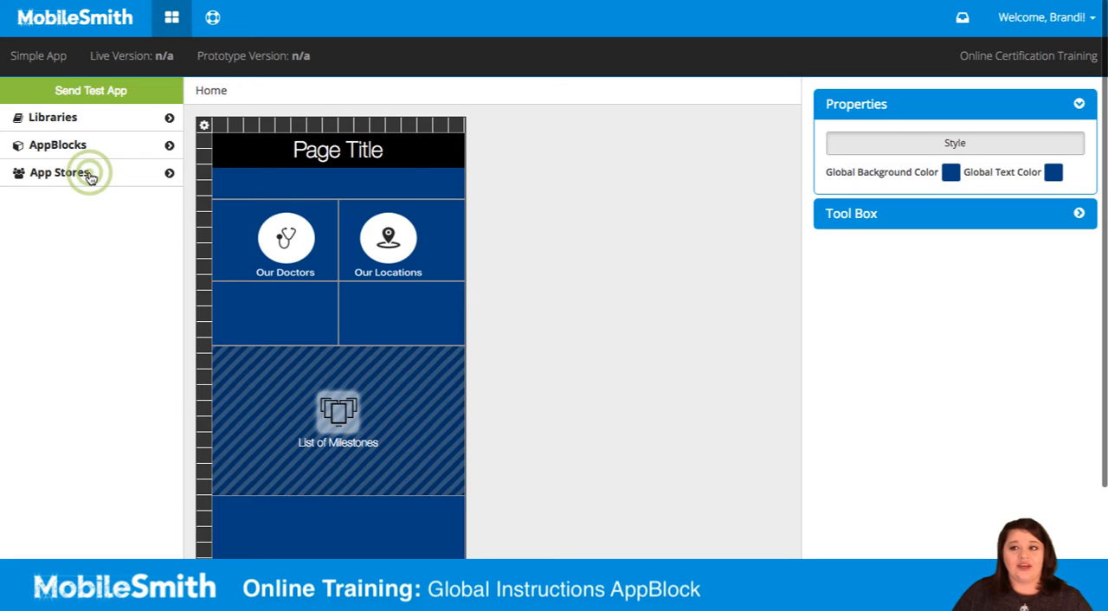
{"action": "left_click", "coordinate": [72, 197]}
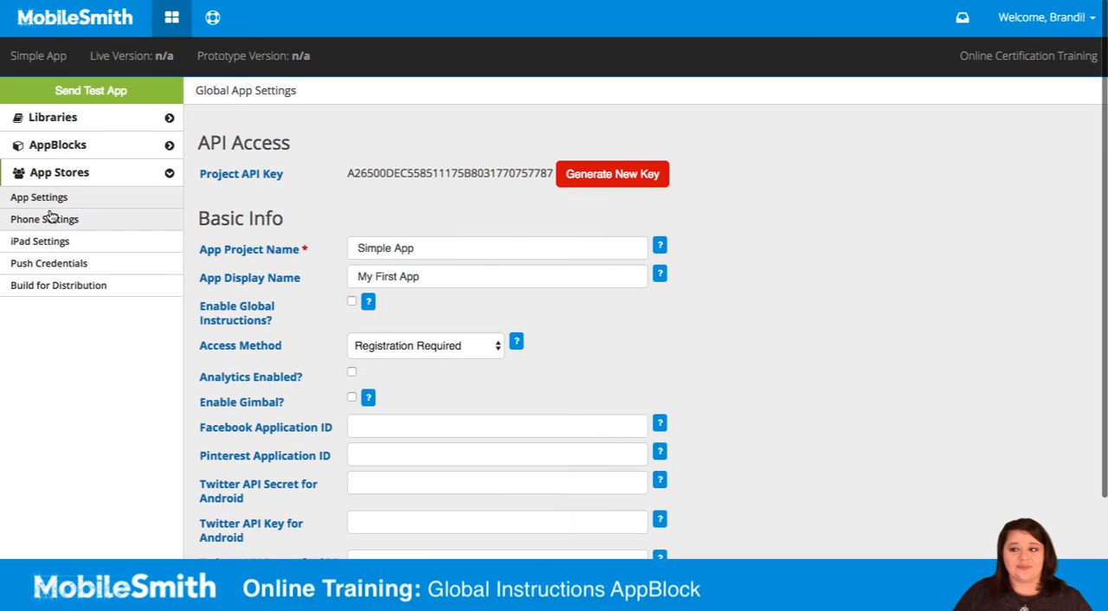
{"action": "left_click", "coordinate": [350, 301]}
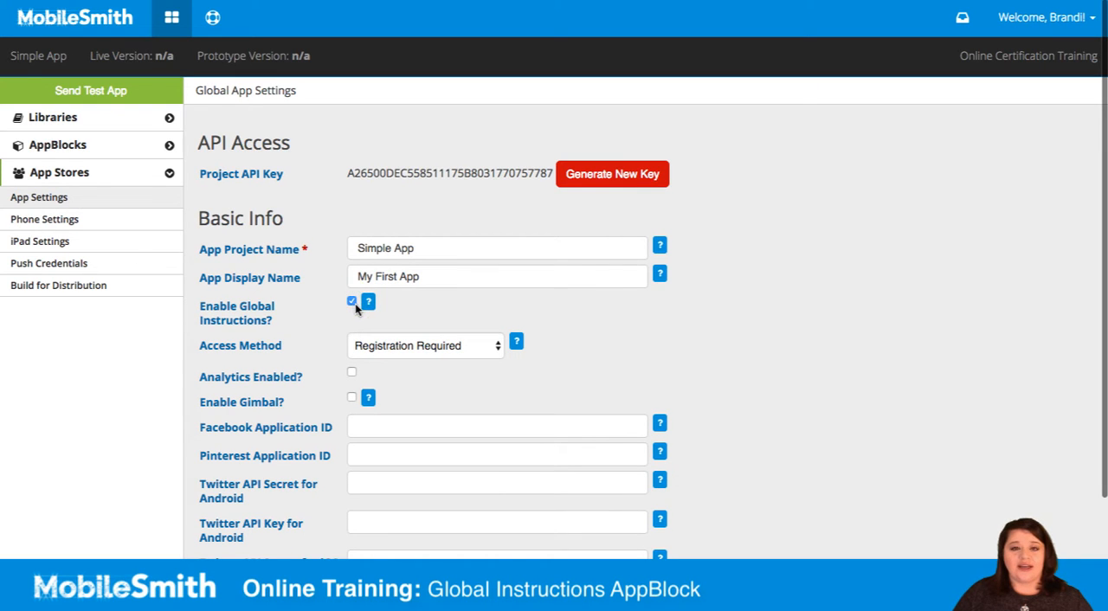
{"action": "scroll", "coordinate": [746, 368], "scroll_direction": "down", "scroll_amount": 2}
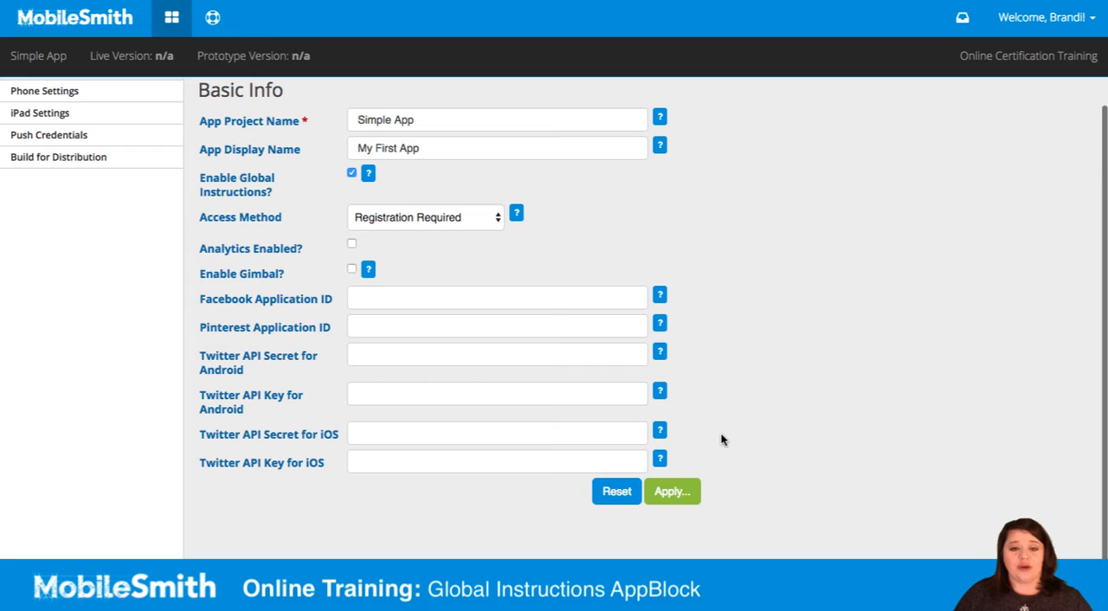
{"action": "left_click", "coordinate": [693, 493]}
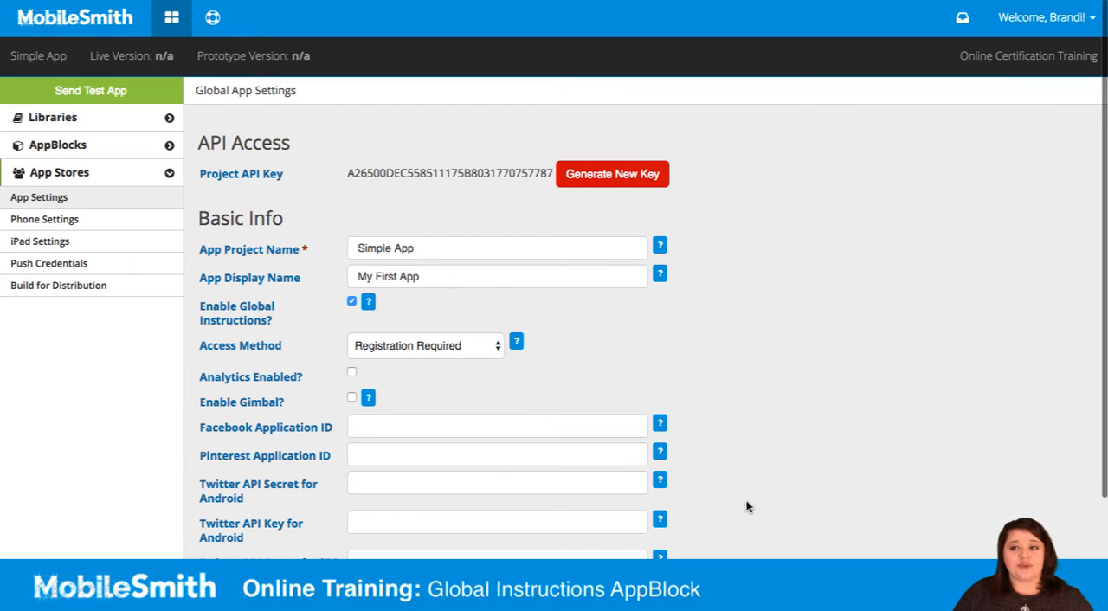
Step: Open the Configuration of the Global Instructions AppBlock and bring up its phone instruction pages
{"action": "left_click", "coordinate": [39, 173]}
{"action": "left_click", "coordinate": [52, 149]}
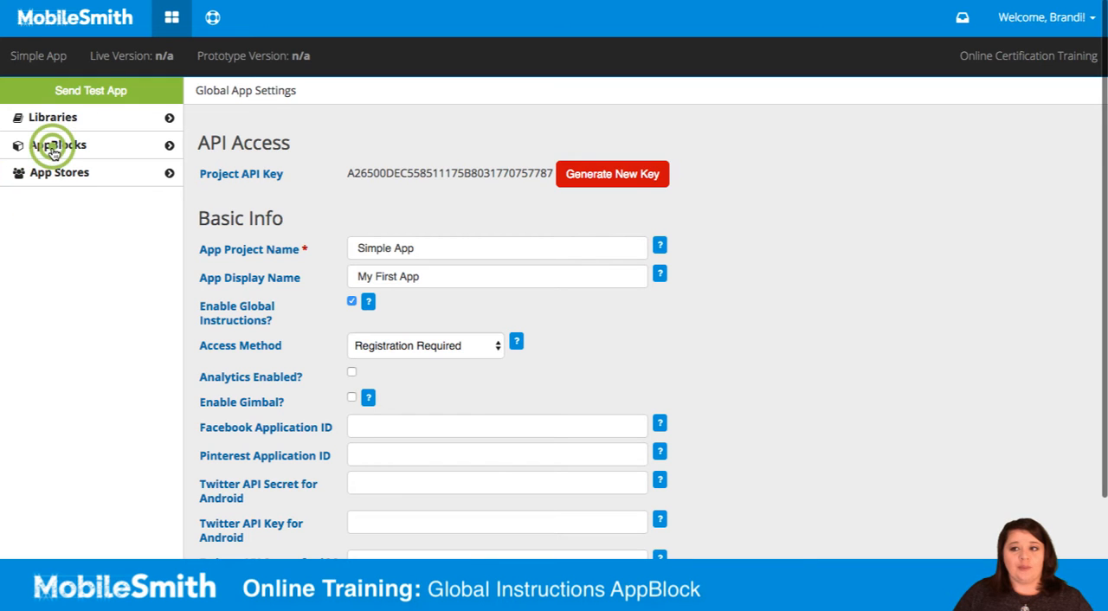
{"action": "scroll", "coordinate": [79, 374], "scroll_direction": "down", "scroll_amount": 2}
{"action": "left_click", "coordinate": [71, 347]}
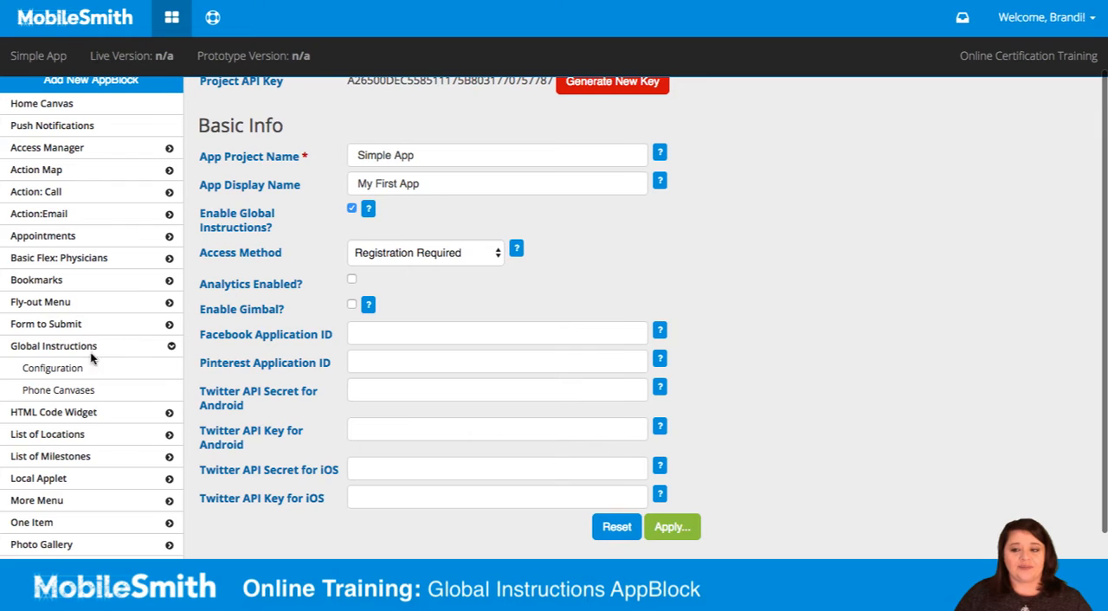
{"action": "left_click", "coordinate": [80, 368]}
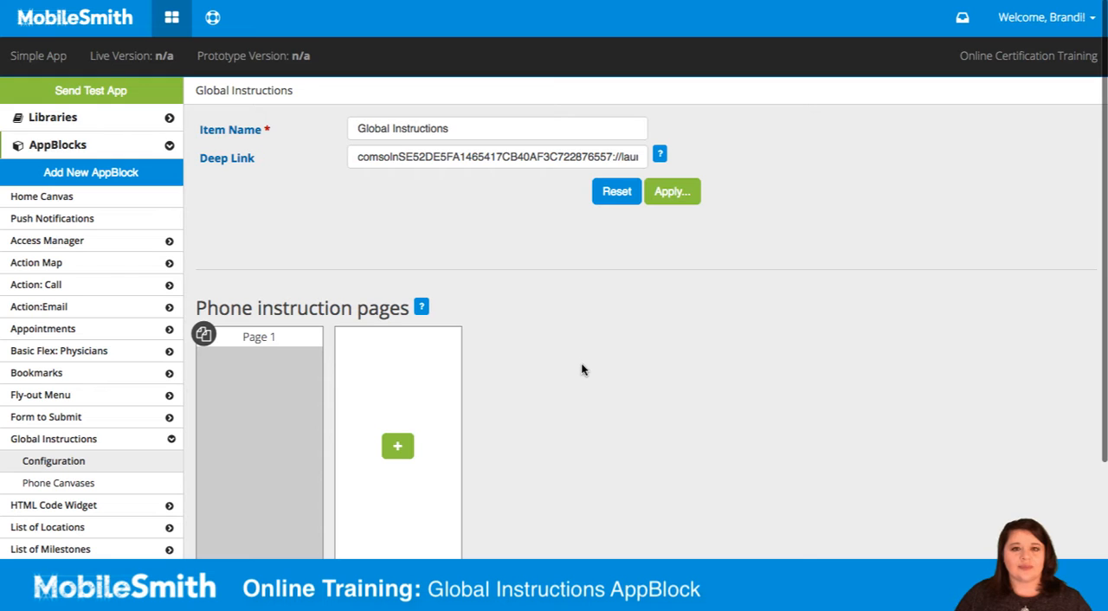
{"action": "scroll", "coordinate": [582, 370], "scroll_direction": "down", "scroll_amount": 1}
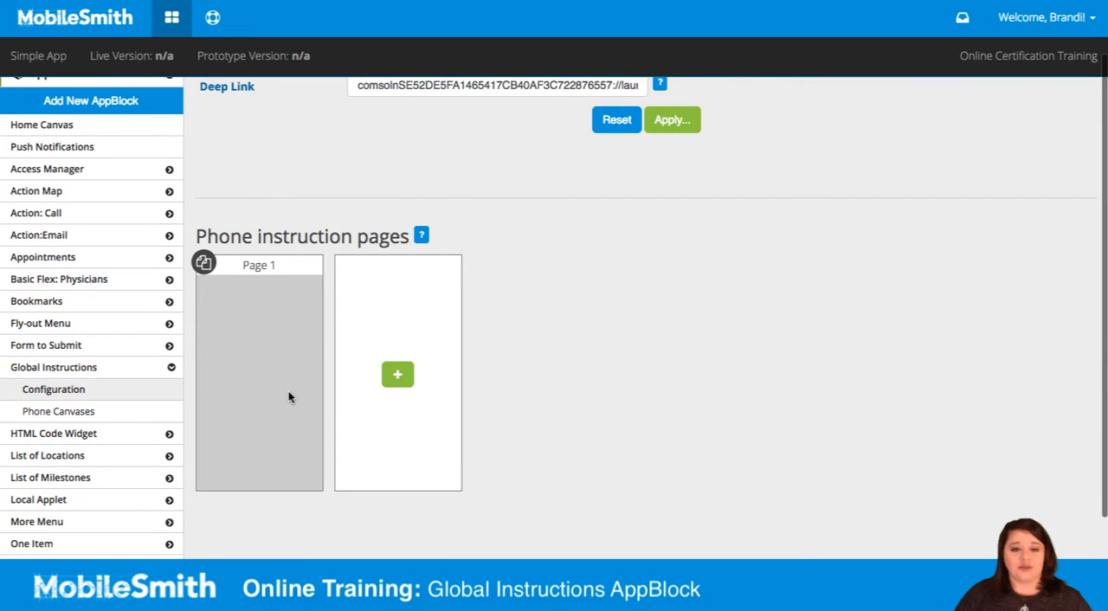
Step: Add phone instruction pages 2 and 3, and delete page 3
{"action": "left_click", "coordinate": [397, 374]}
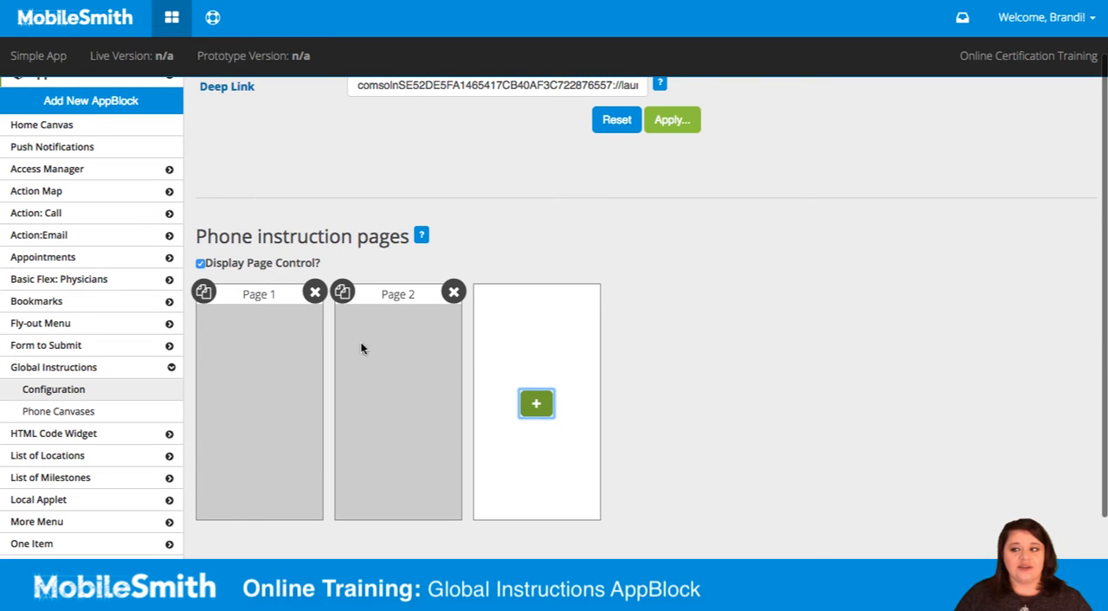
{"action": "left_click", "coordinate": [345, 295]}
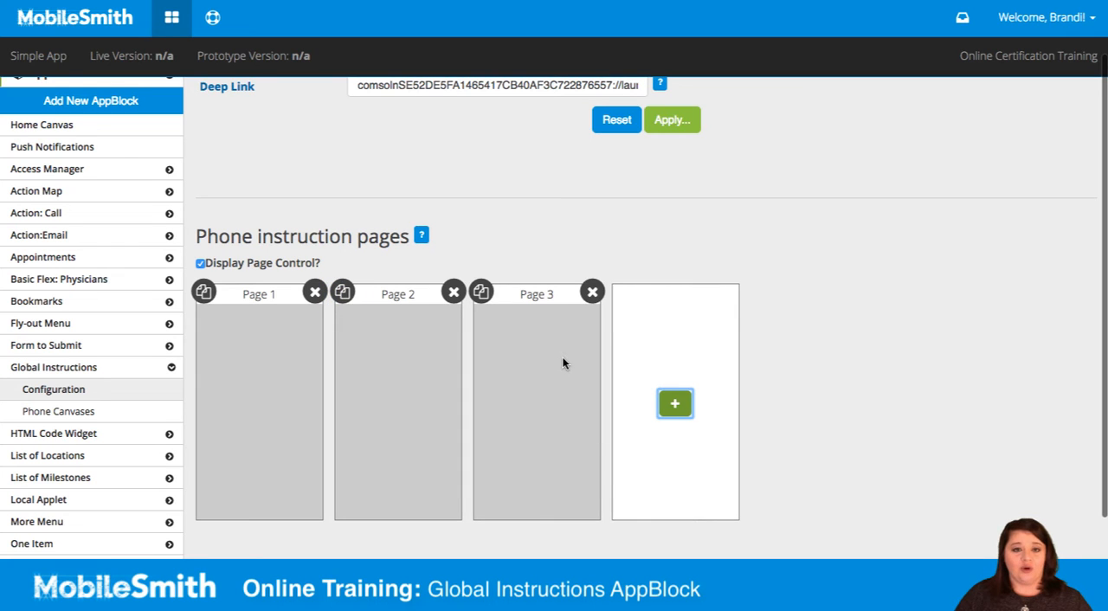
{"action": "left_click", "coordinate": [592, 291]}
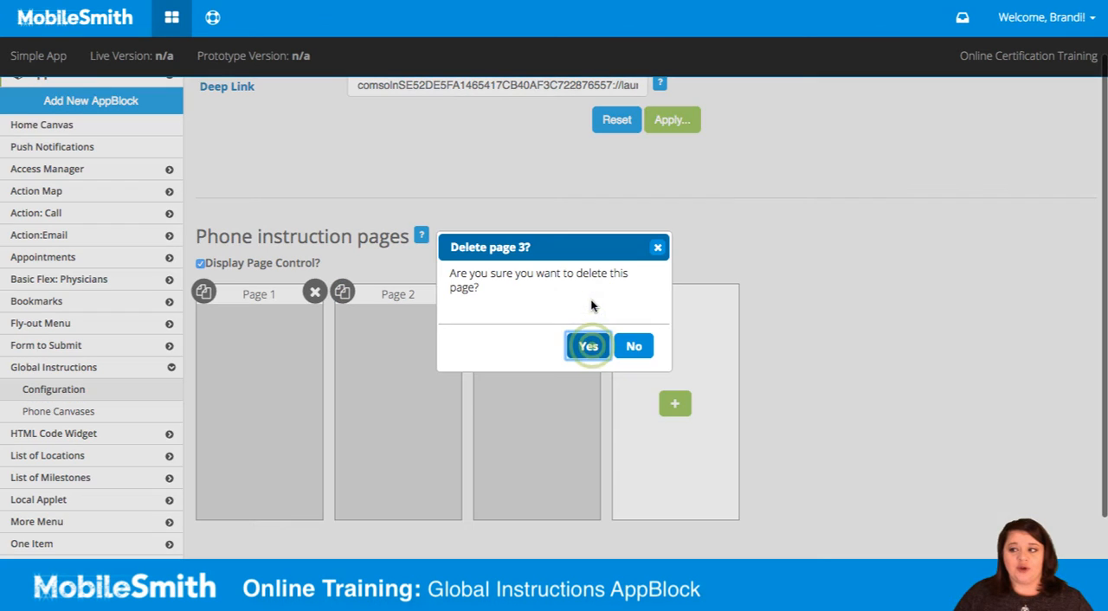
{"action": "left_click", "coordinate": [591, 347]}
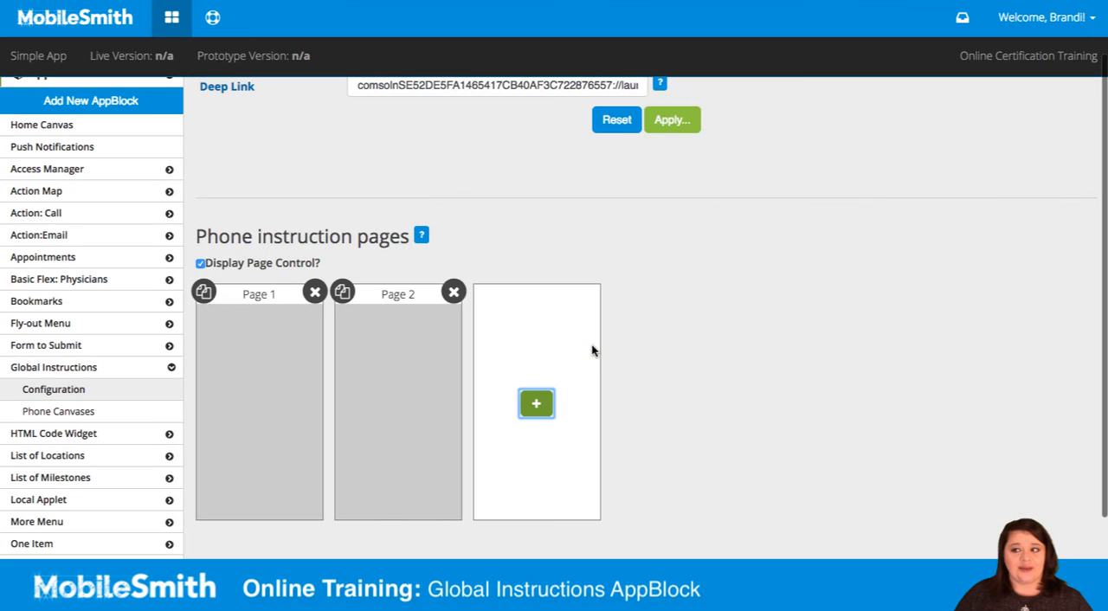
Step: Toggle Display Page Control off and back on, and delete phone instruction page 2, applying the configuration
{"action": "left_click", "coordinate": [200, 264]}
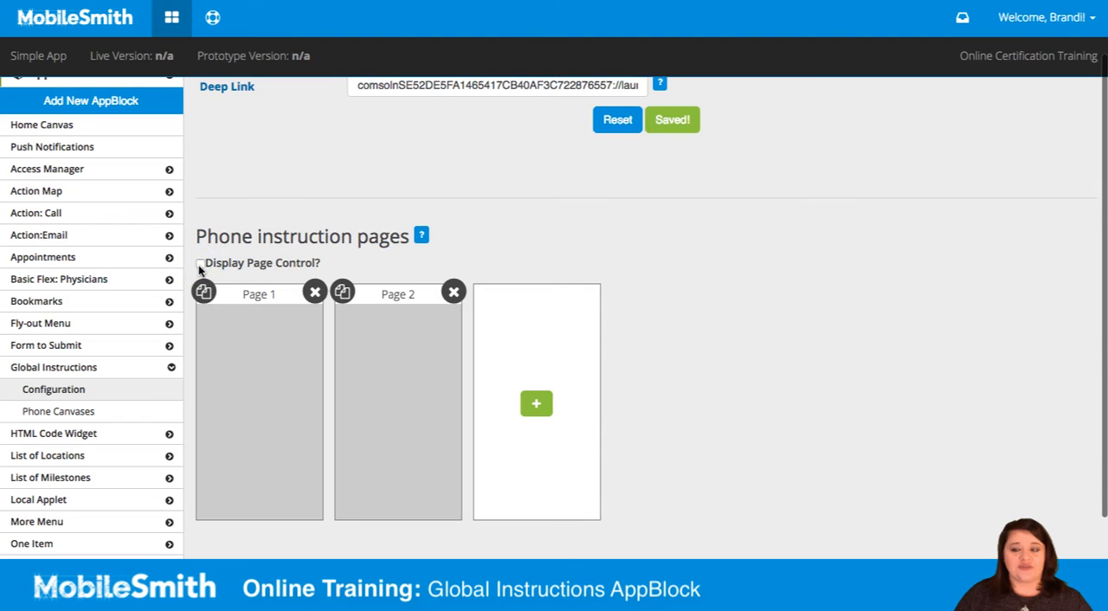
{"action": "left_click", "coordinate": [198, 265]}
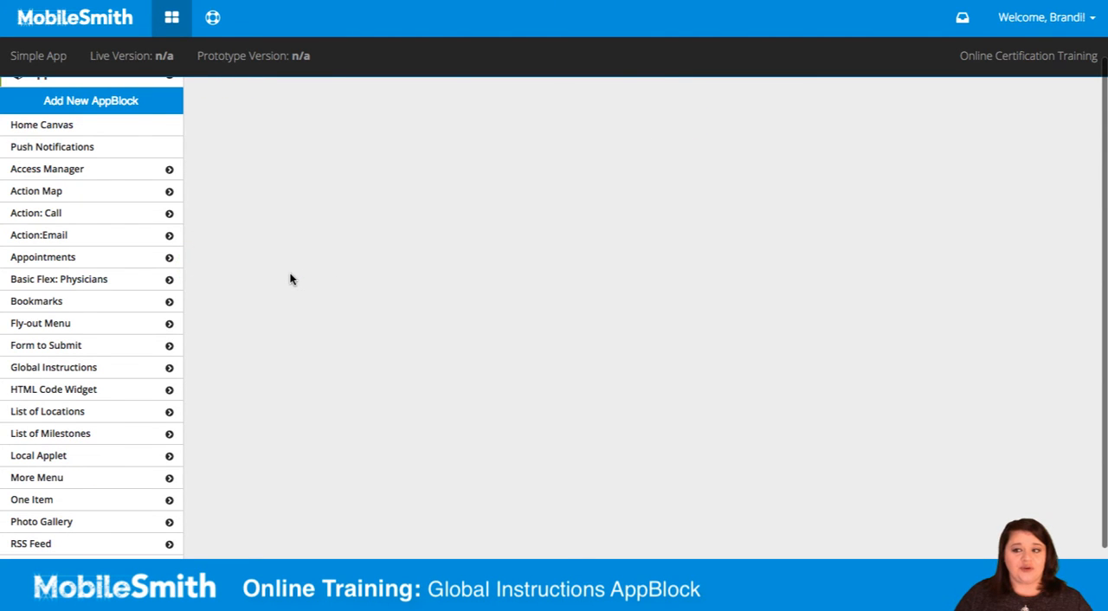
{"action": "left_click", "coordinate": [451, 293]}
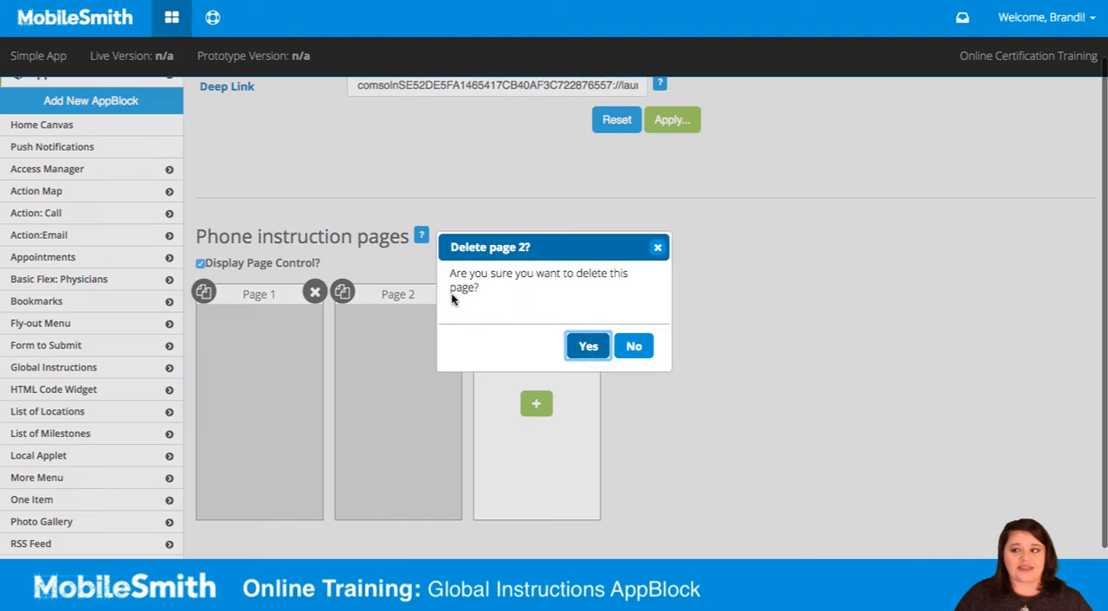
{"action": "left_click", "coordinate": [588, 346]}
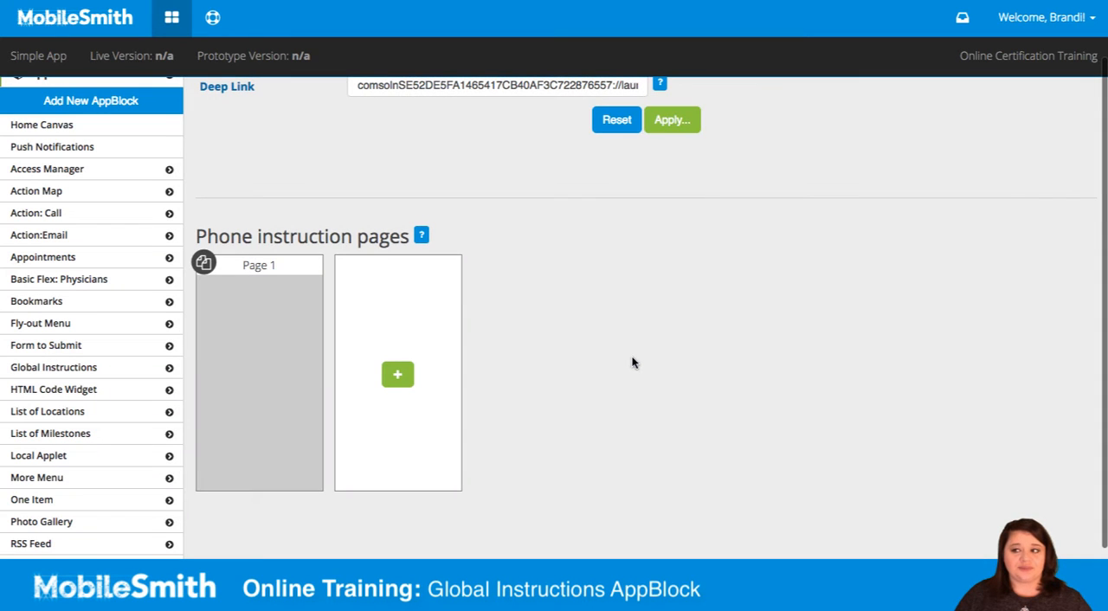
{"action": "left_click", "coordinate": [673, 123]}
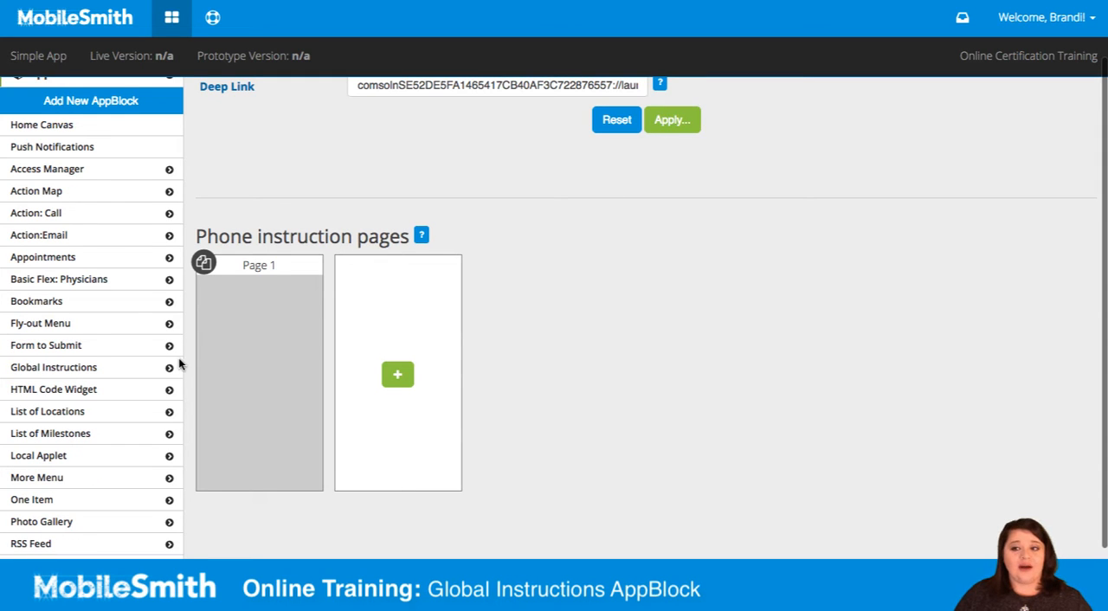
Step: Open the Phone Canvases of the Global Instructions AppBlock and hide the canvas thumbnail strip
{"action": "left_click", "coordinate": [34, 368]}
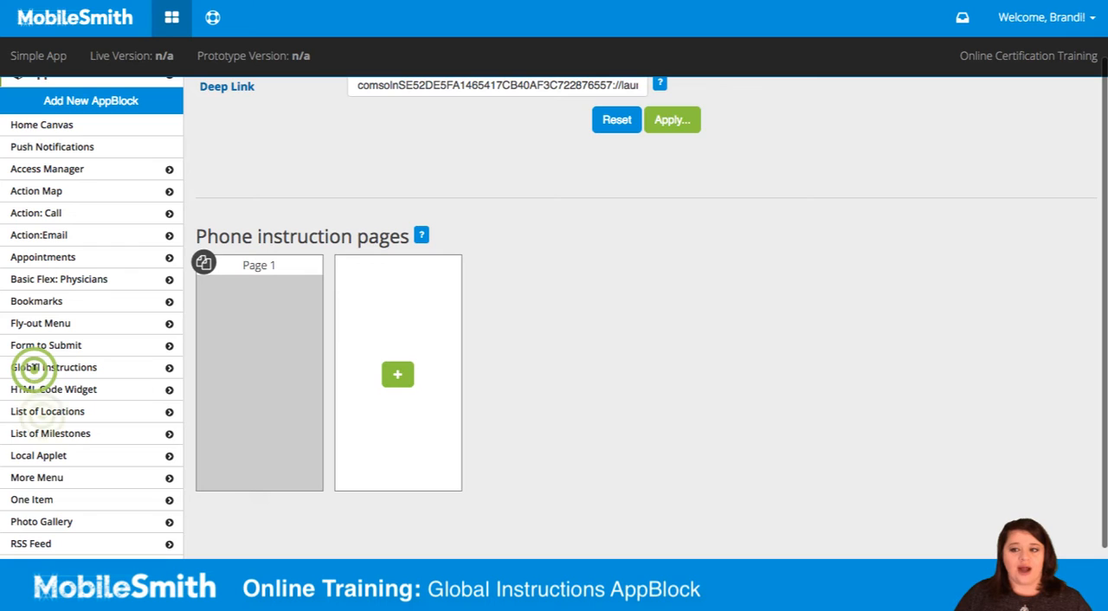
{"action": "left_click", "coordinate": [41, 414]}
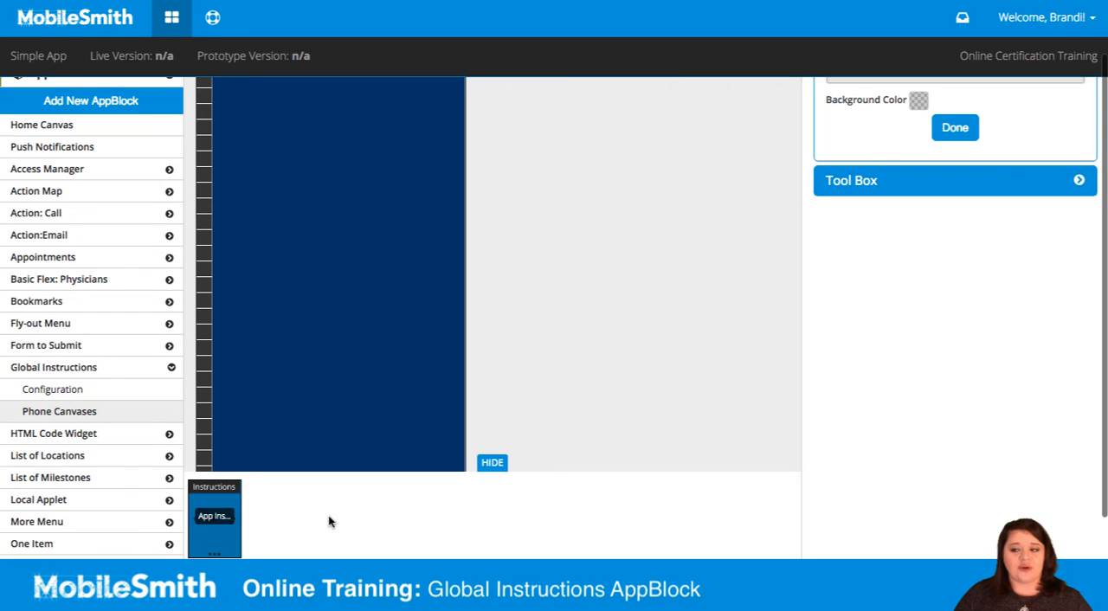
{"action": "left_click", "coordinate": [491, 462]}
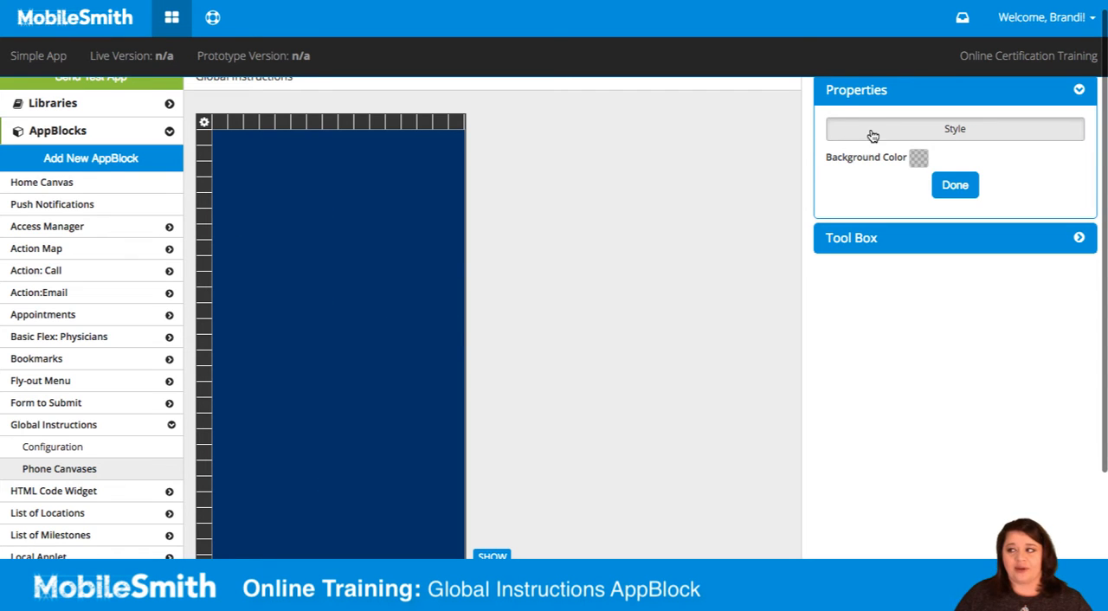
Step: Set the Global Instructions canvas background color to green 00ff7f with 40% alpha
{"action": "scroll", "coordinate": [890, 118], "scroll_direction": "up", "scroll_amount": 1}
{"action": "left_click", "coordinate": [918, 166]}
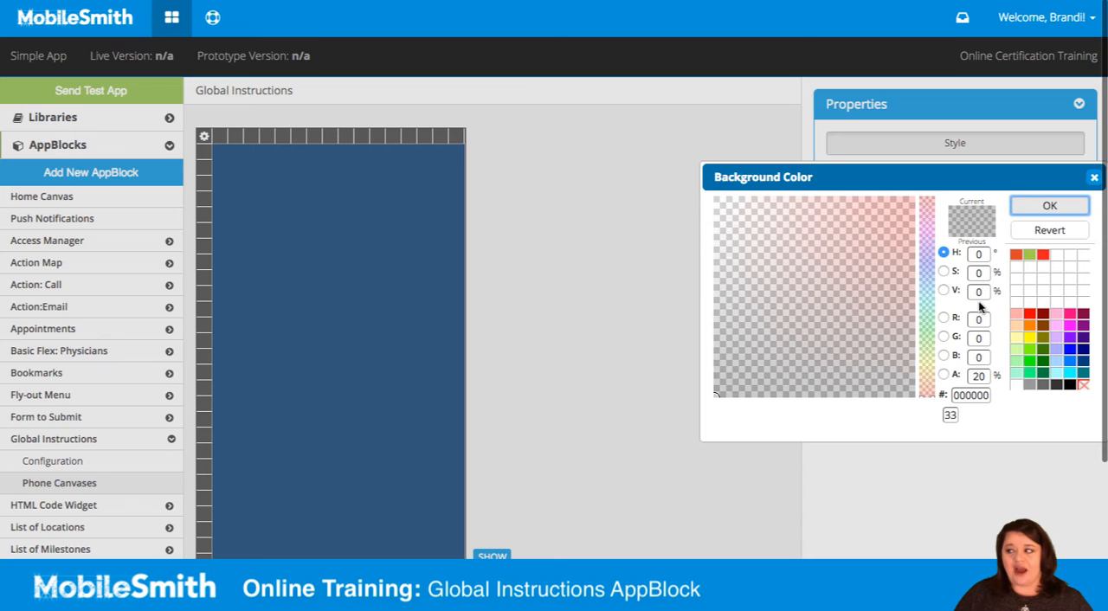
{"action": "left_click", "coordinate": [1024, 374]}
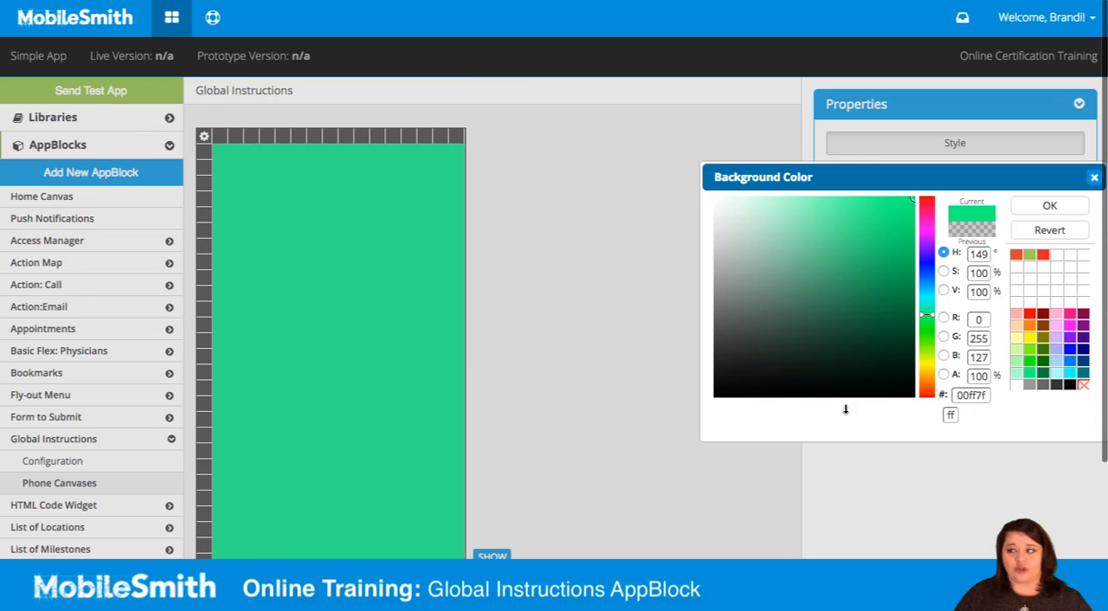
{"action": "left_click", "coordinate": [978, 376]}
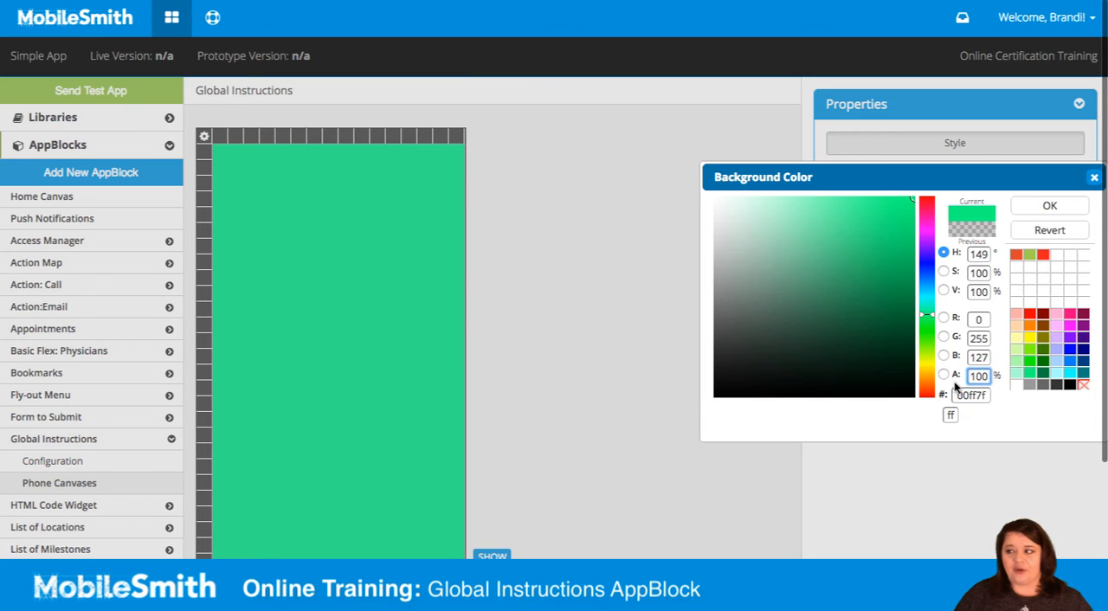
{"action": "key", "text": "BackSpace"}
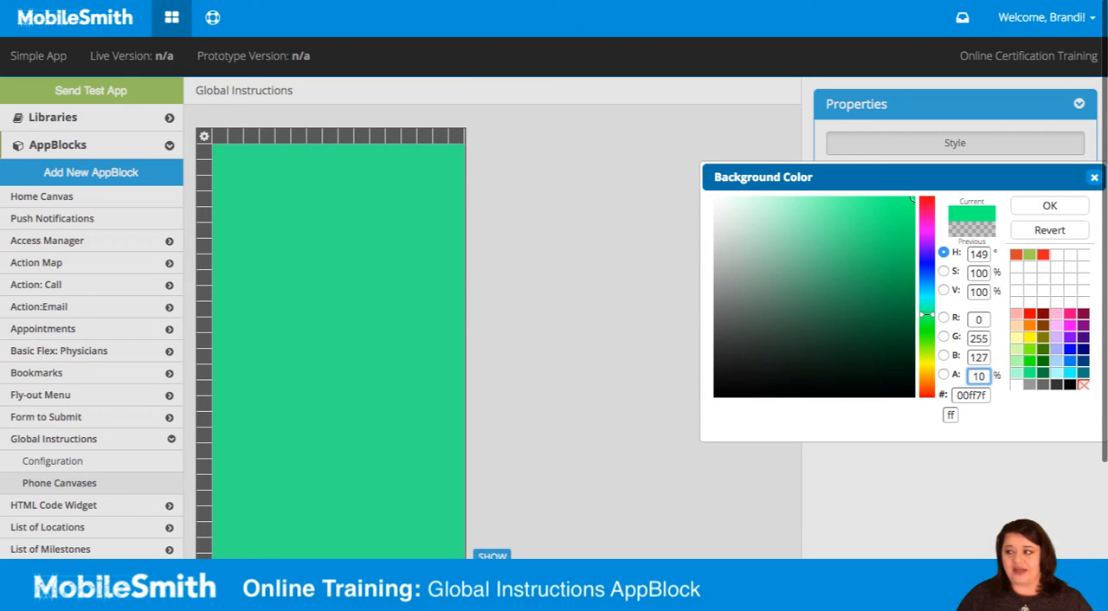
{"action": "key", "text": "BackSpace"}
{"action": "key", "text": "BackSpace"}
{"action": "type", "text": "40"}
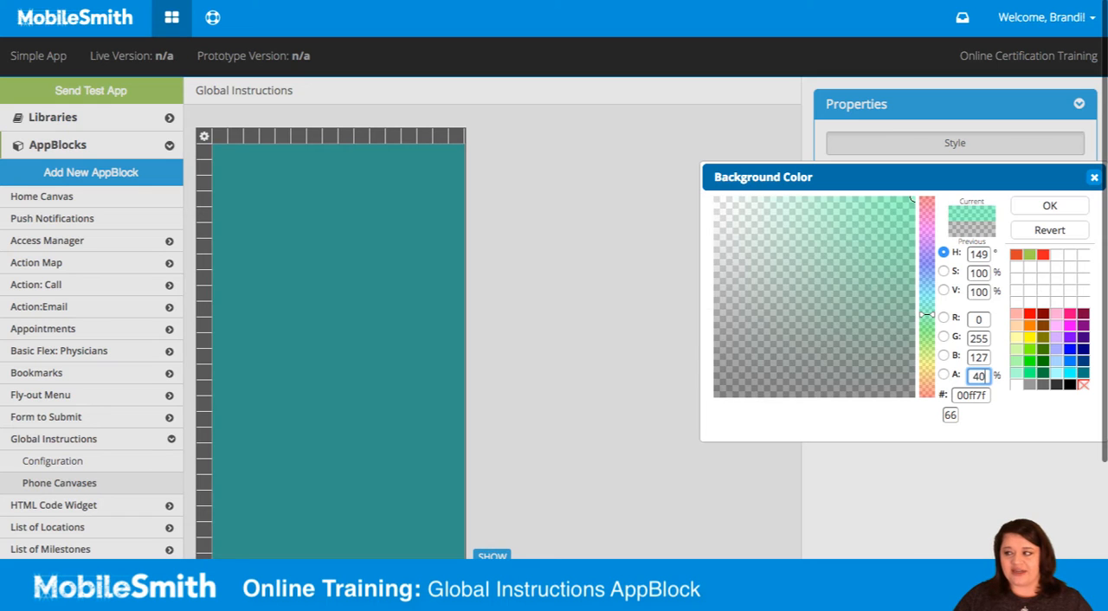
{"action": "left_click", "coordinate": [1056, 205]}
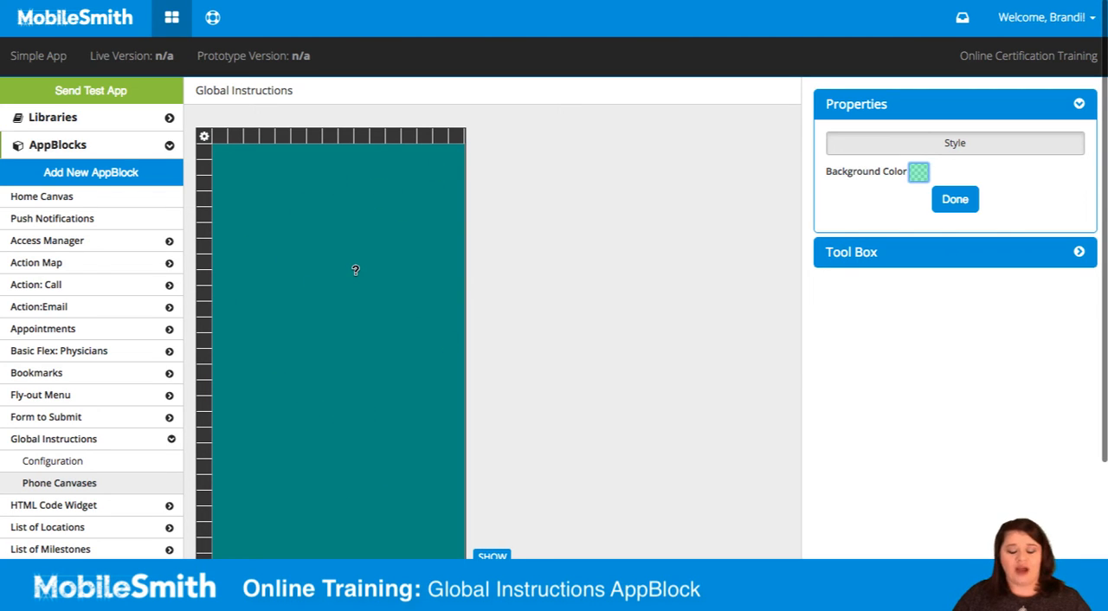
Step: Place the circular calendar-and-clock image from the Image Library in the upper part of the canvas and enlarge it
{"action": "left_click", "coordinate": [845, 259]}
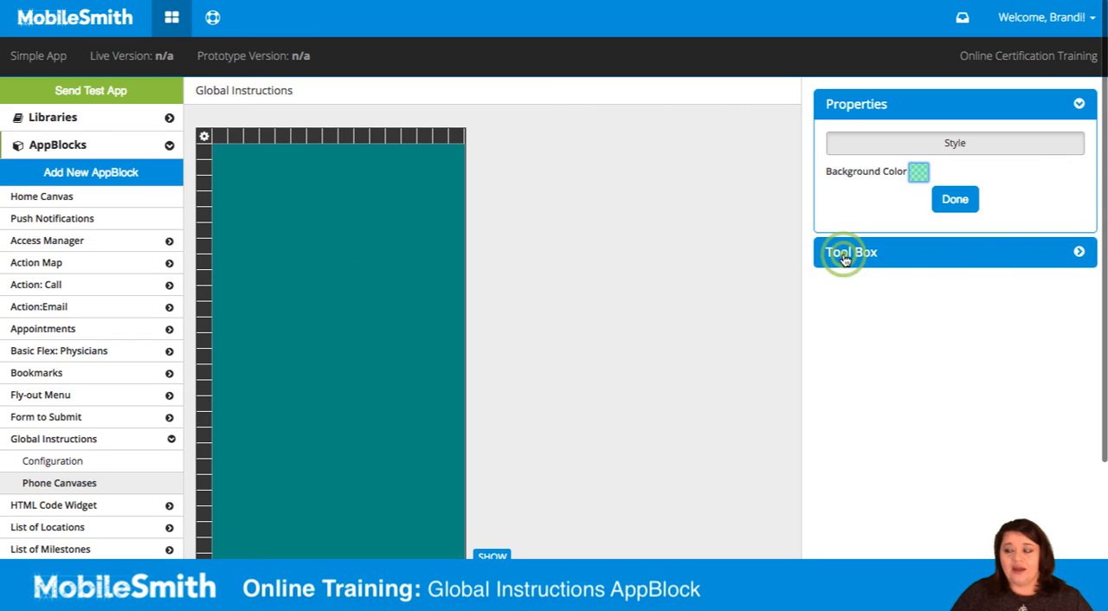
{"action": "left_click", "coordinate": [859, 448]}
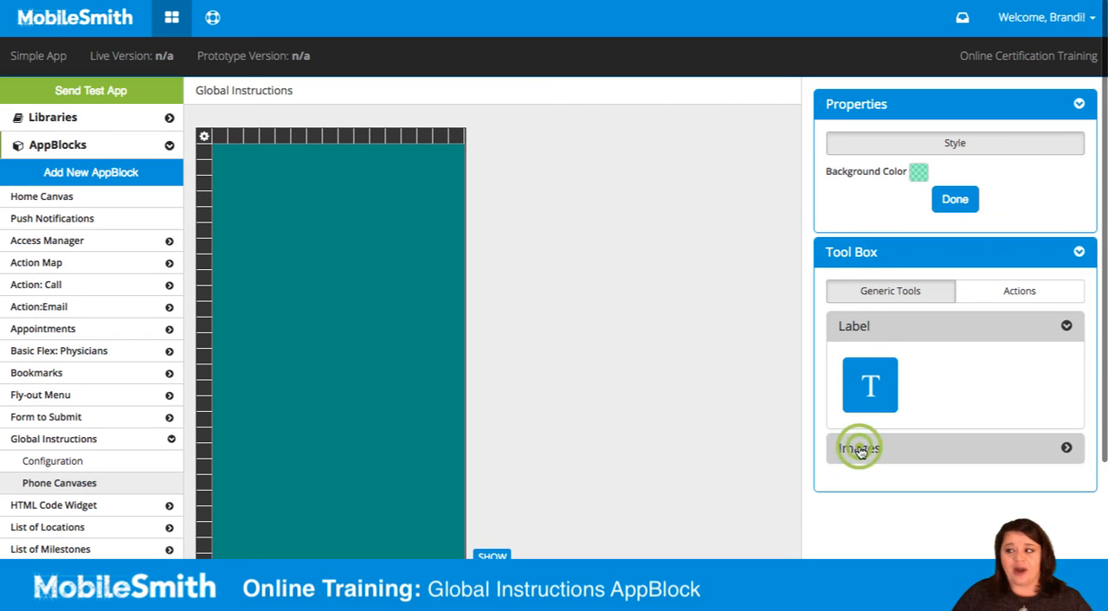
{"action": "left_click_drag", "start_coordinate": [870, 419], "coordinate": [313, 237]}
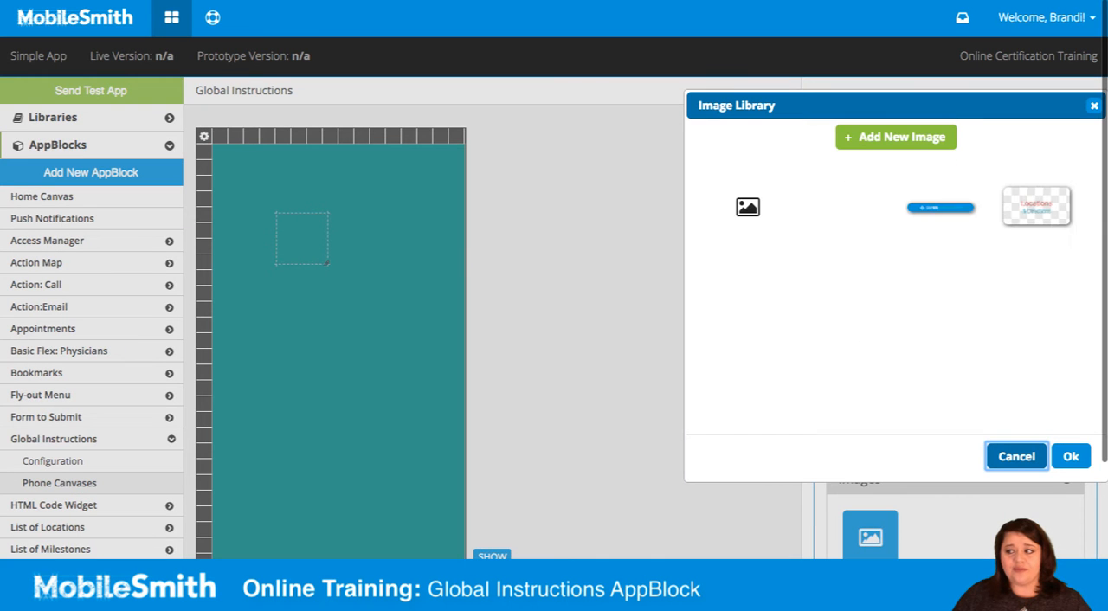
{"action": "scroll", "coordinate": [921, 348], "scroll_direction": "down", "scroll_amount": 2}
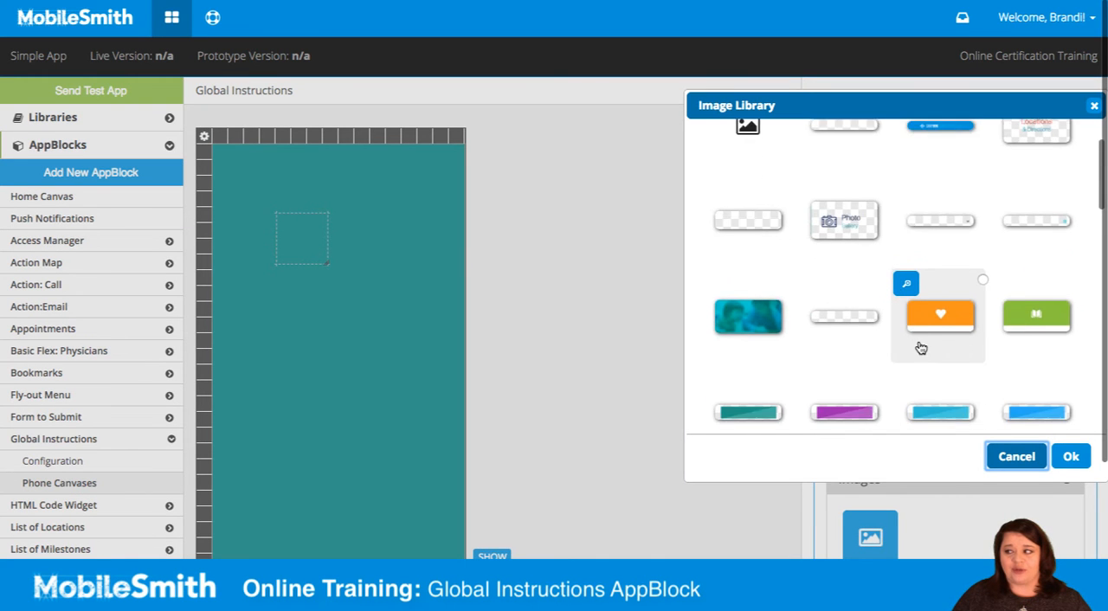
{"action": "scroll", "coordinate": [917, 348], "scroll_direction": "down", "scroll_amount": 5}
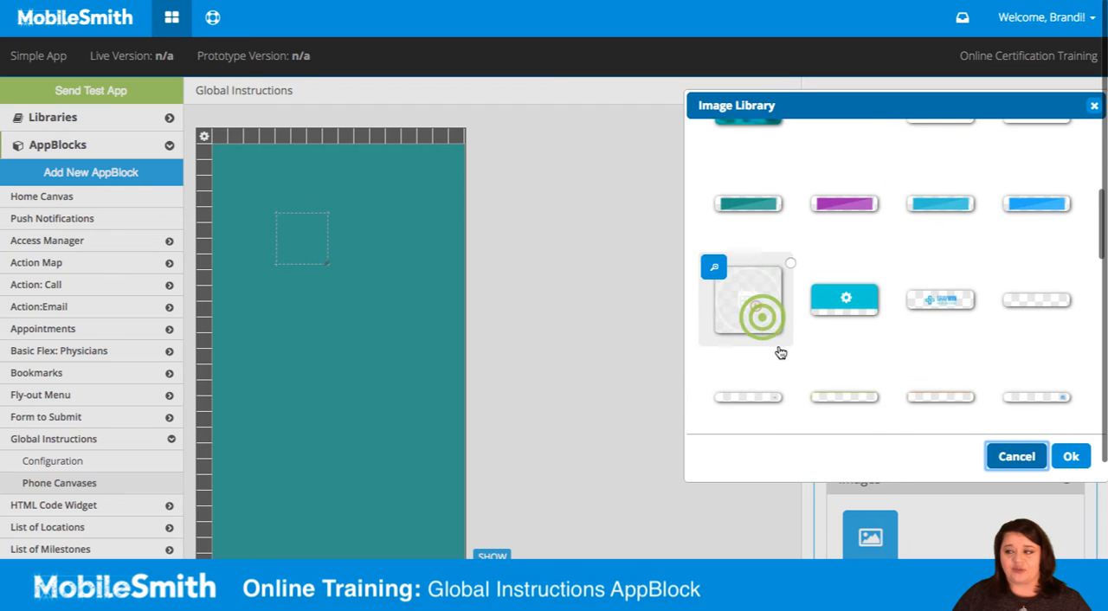
{"action": "left_click", "coordinate": [764, 320]}
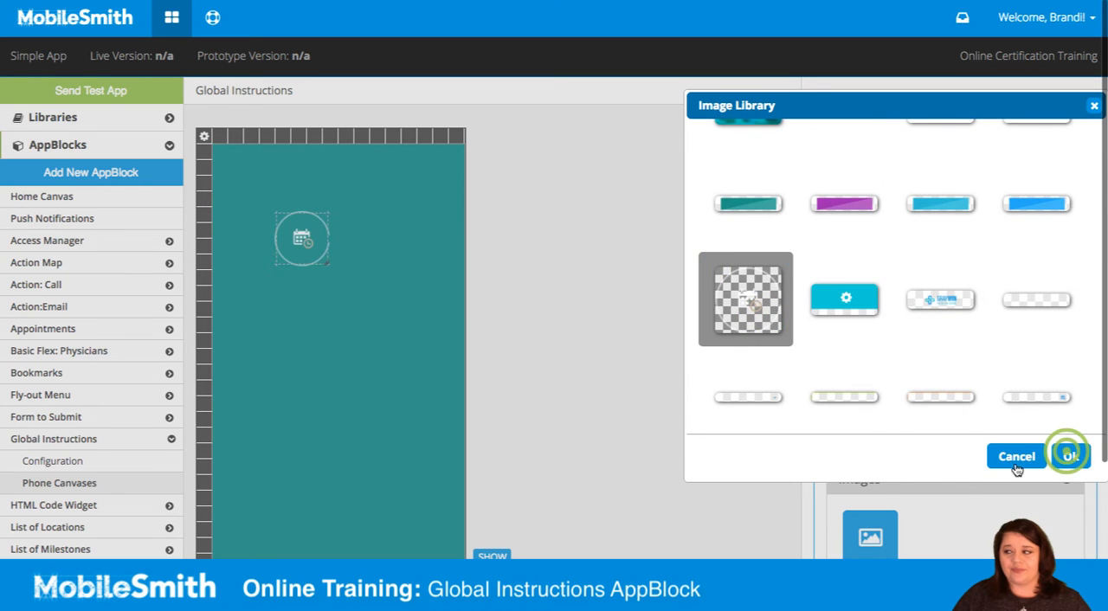
{"action": "left_click", "coordinate": [1069, 456]}
{"action": "left_click_drag", "start_coordinate": [328, 262], "coordinate": [389, 294]}
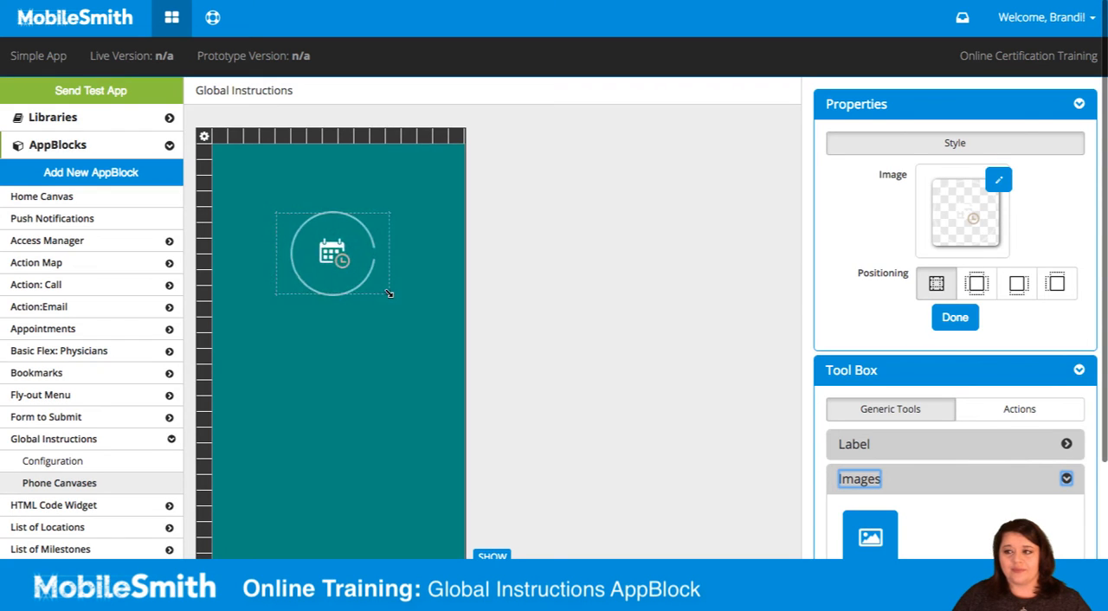
Step: Place a text label on the canvas directly below the circular calendar image
{"action": "left_click", "coordinate": [841, 103]}
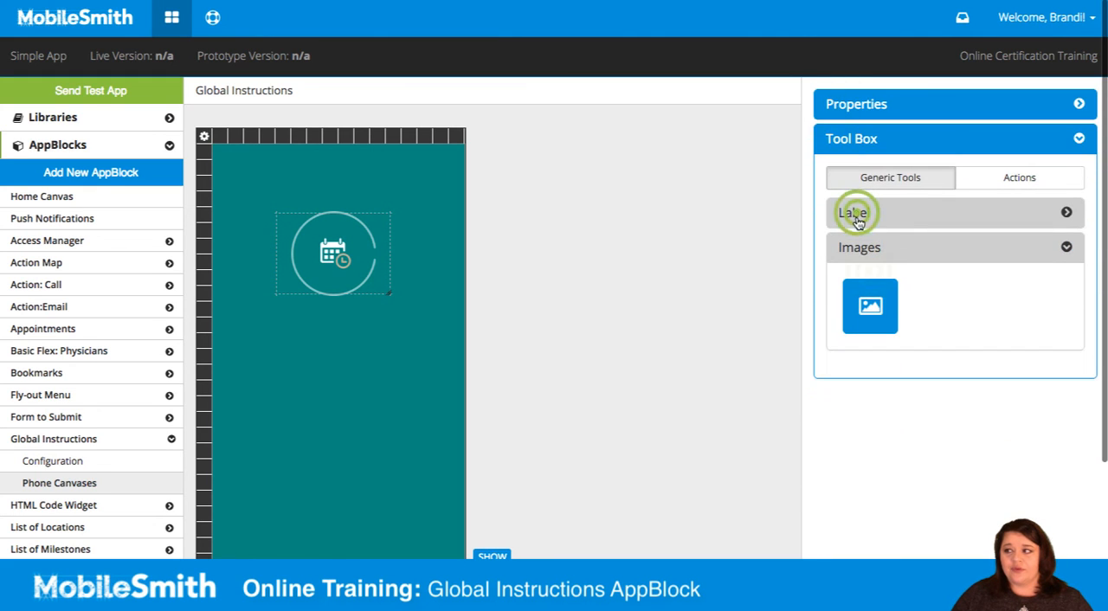
{"action": "left_click", "coordinate": [855, 213]}
{"action": "left_click_drag", "start_coordinate": [863, 270], "coordinate": [349, 327]}
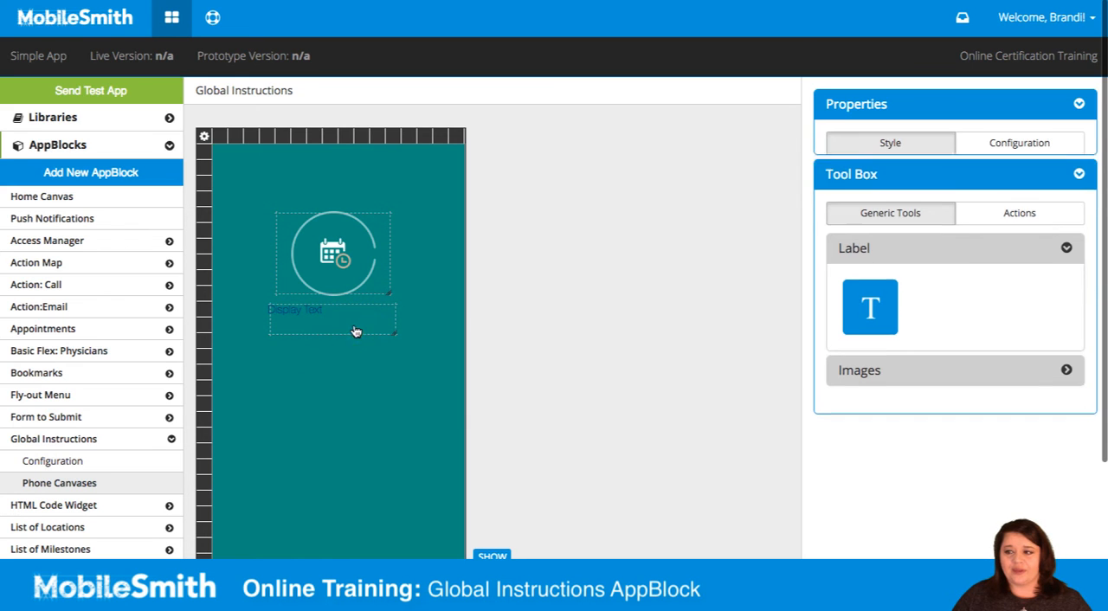
Step: Give the new label a white ffffff background and center its text
{"action": "left_click", "coordinate": [918, 206]}
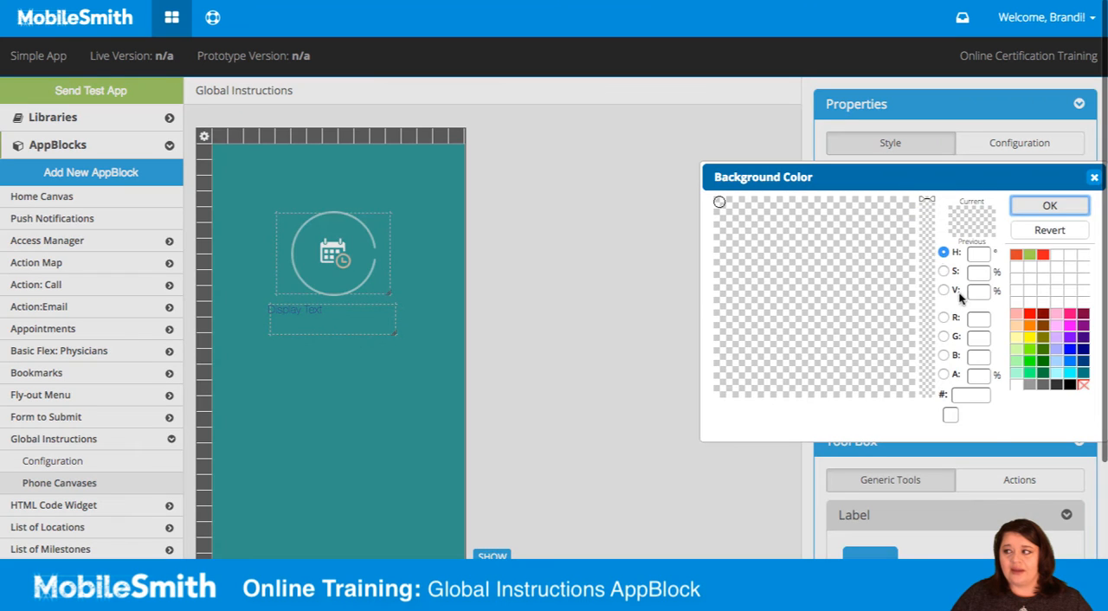
{"action": "left_click", "coordinate": [1013, 385]}
{"action": "left_click", "coordinate": [1057, 206]}
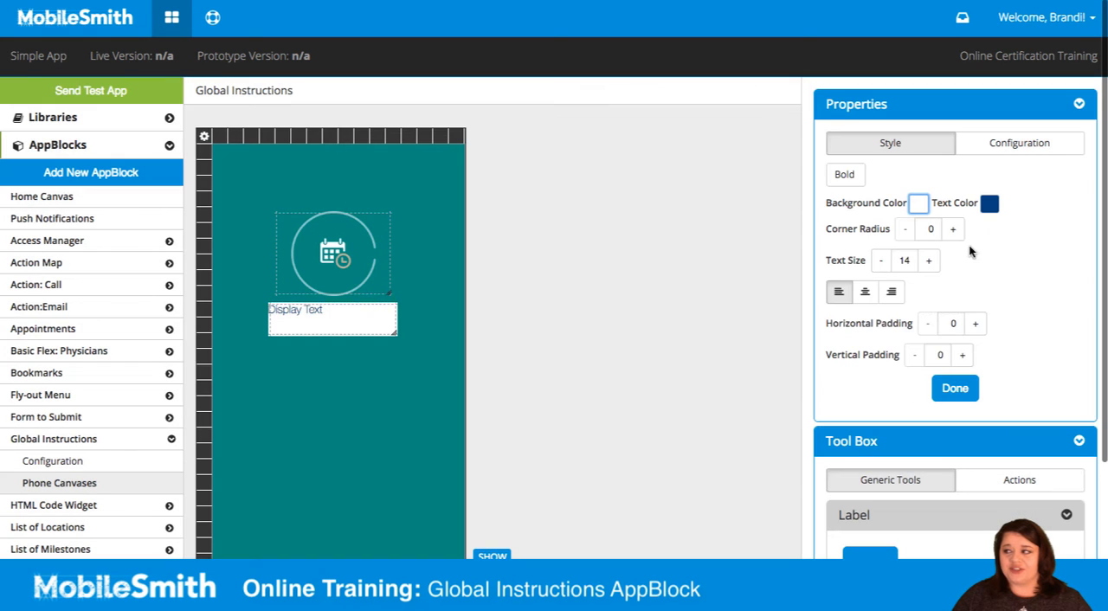
{"action": "left_click", "coordinate": [864, 293]}
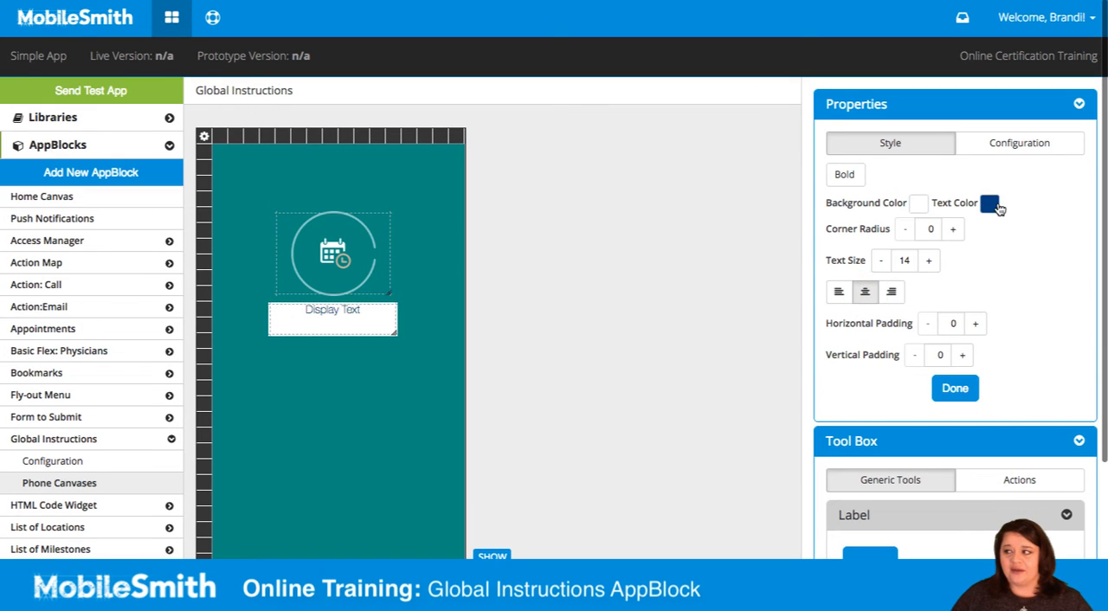
Step: Change the label's display text to "You can add to calendar." and apply it
{"action": "left_click", "coordinate": [984, 147]}
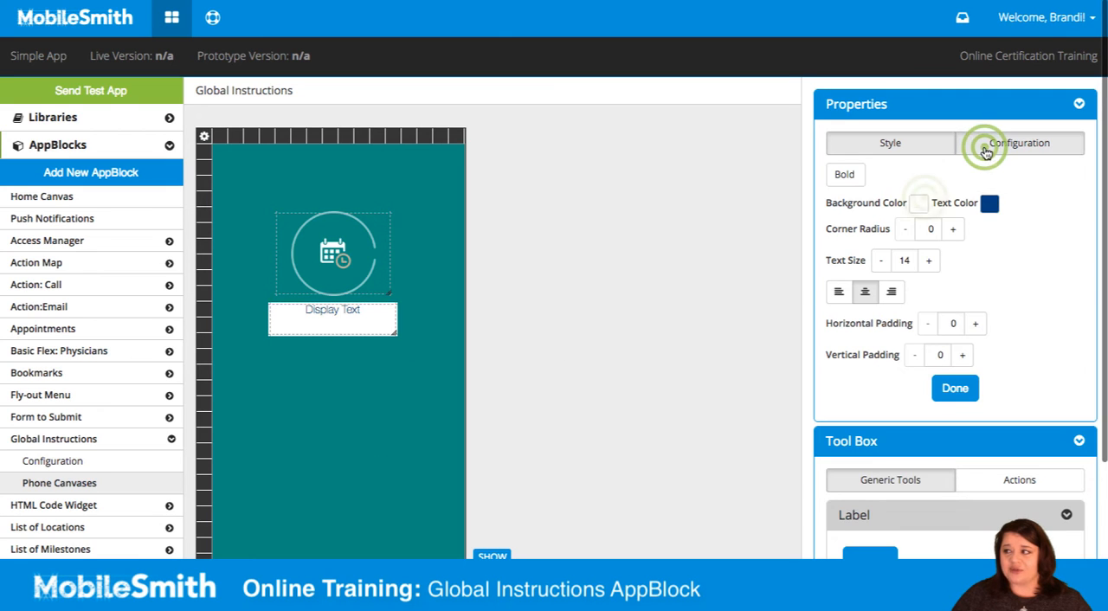
{"action": "left_click", "coordinate": [926, 198]}
{"action": "left_click_drag", "start_coordinate": [927, 198], "coordinate": [760, 199]}
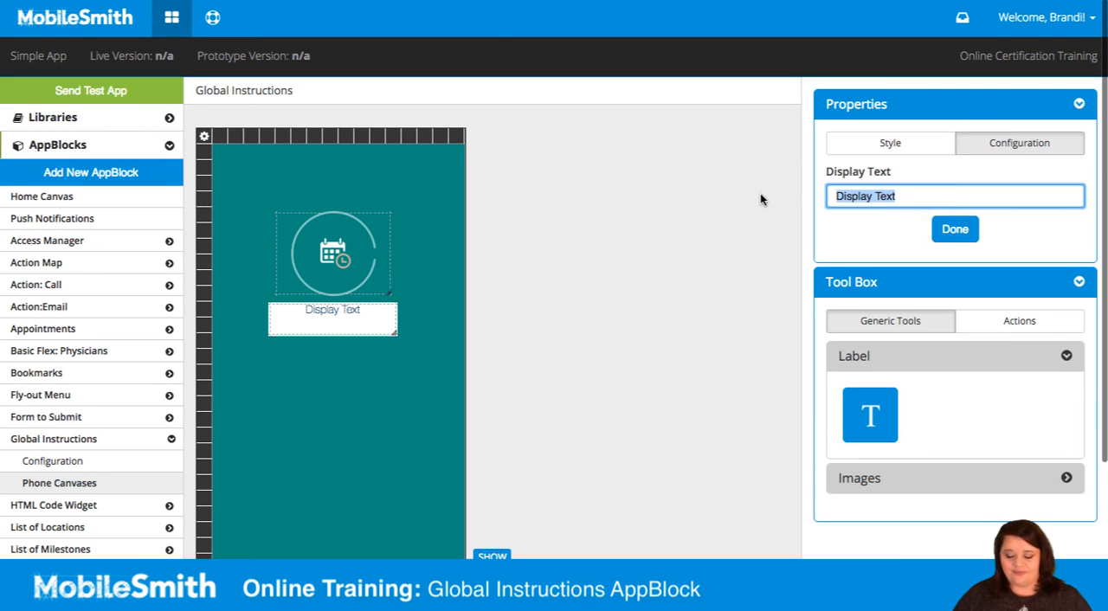
{"action": "key", "text": "BackSpace"}
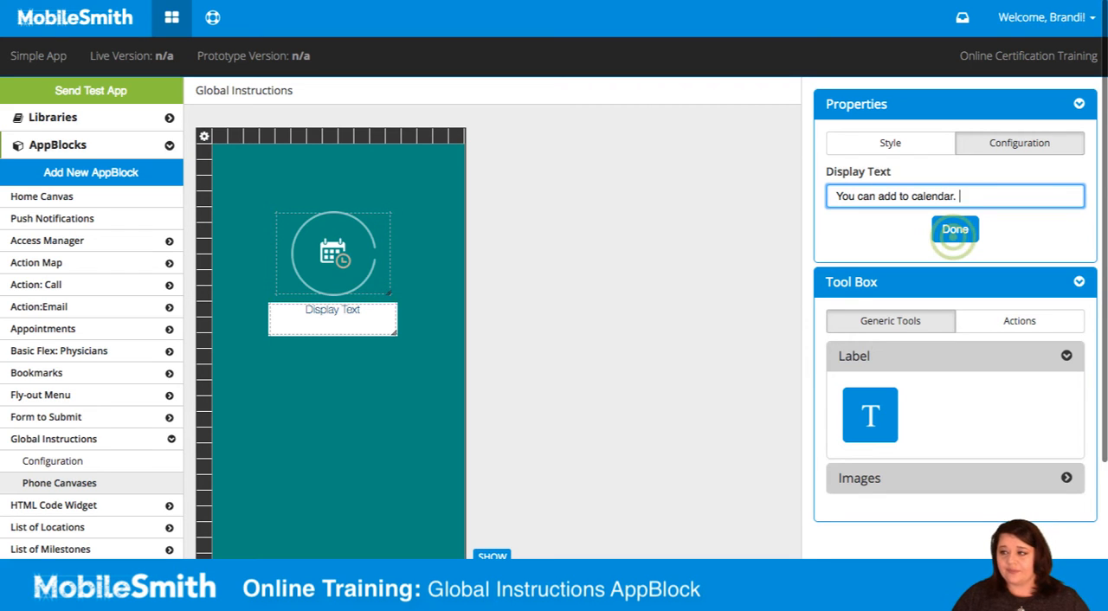
{"action": "left_click", "coordinate": [955, 229]}
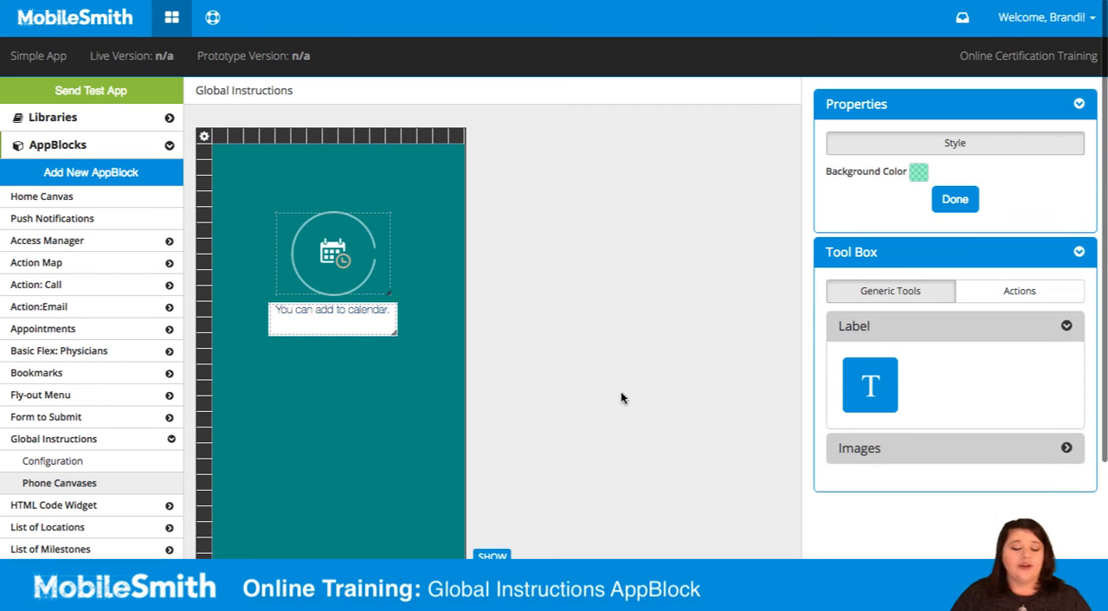
Step: Make the calendar label's box shorter and slightly wider, and set its corner radius to 4
{"action": "left_click_drag", "start_coordinate": [393, 333], "coordinate": [373, 324]}
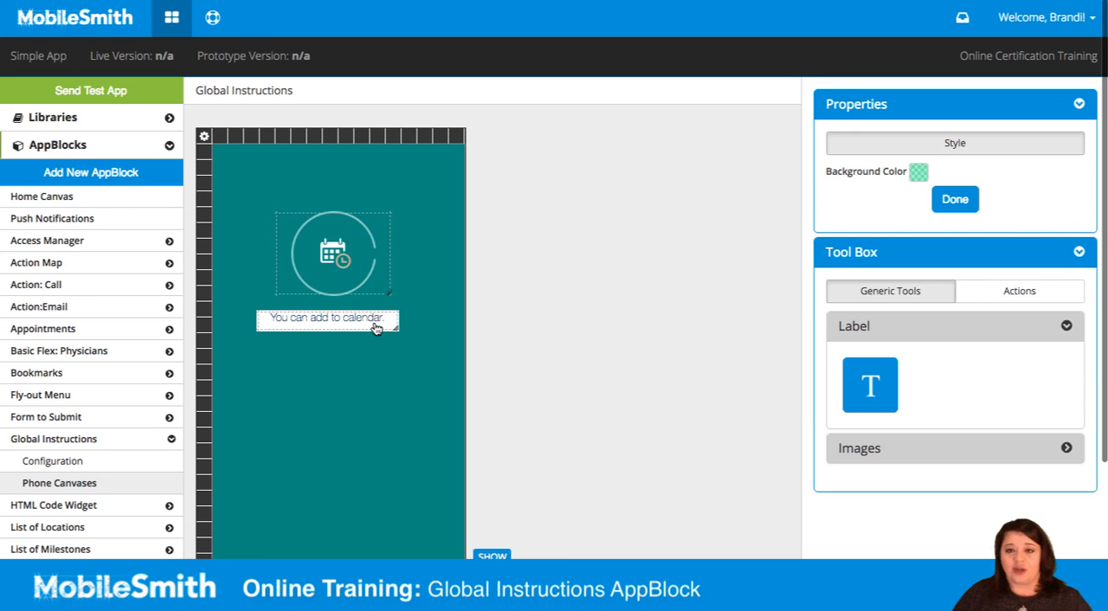
{"action": "left_click", "coordinate": [376, 327]}
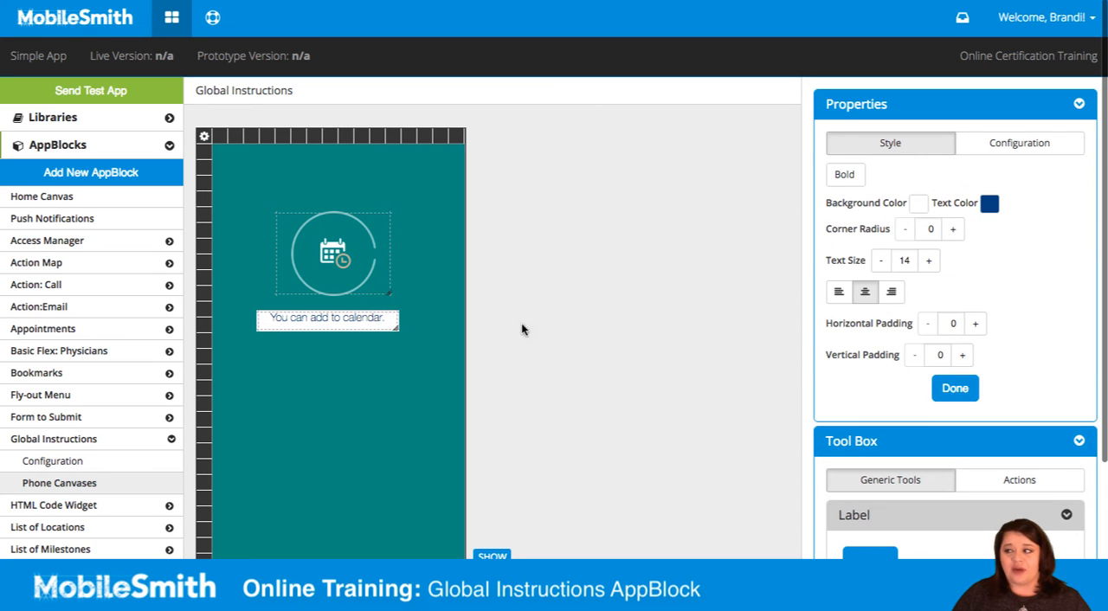
{"action": "left_click", "coordinate": [955, 229]}
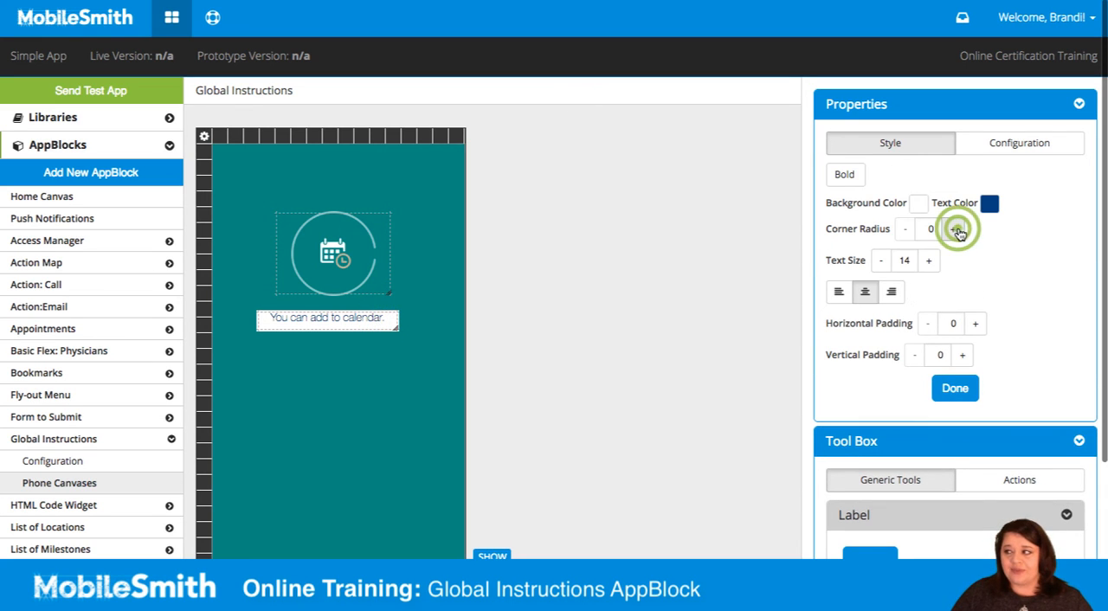
{"action": "left_click", "coordinate": [957, 231]}
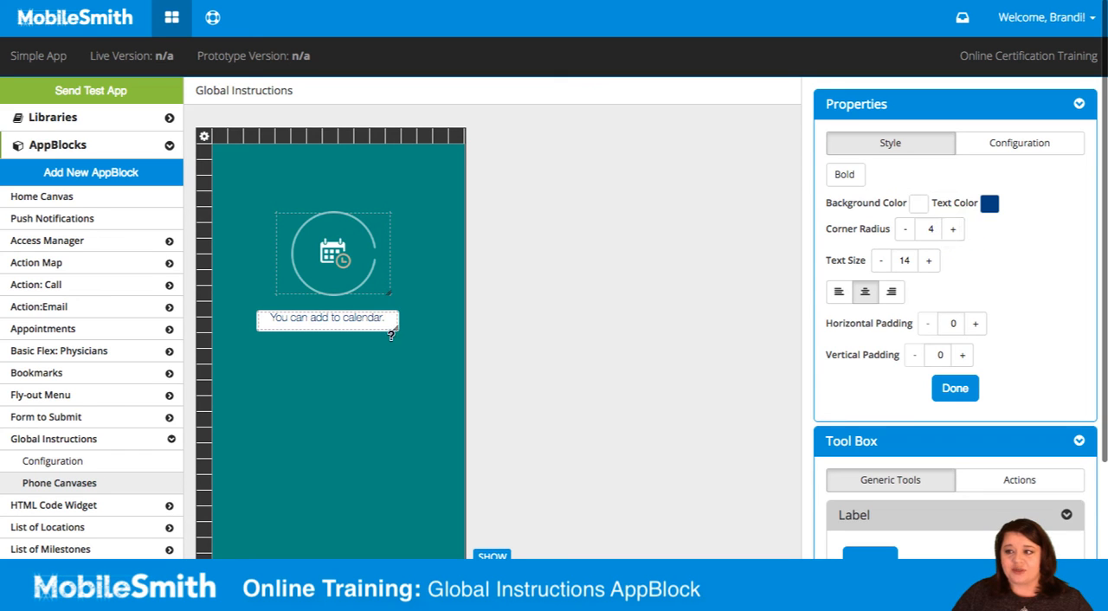
Step: Widen the calendar label further and reposition it beneath the circular image
{"action": "left_click", "coordinate": [399, 319]}
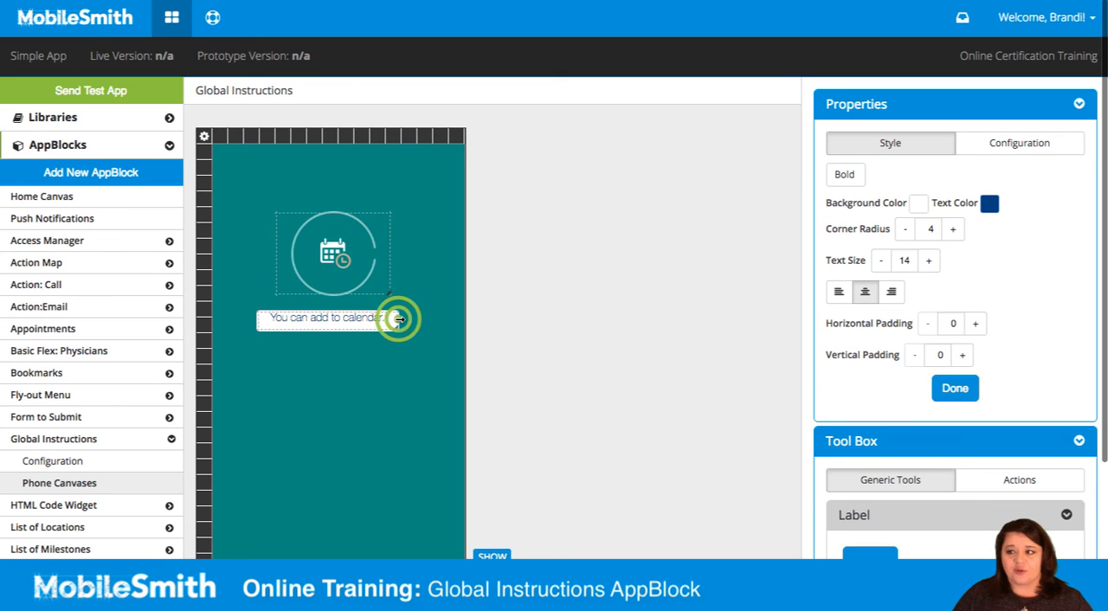
{"action": "left_click", "coordinate": [374, 318]}
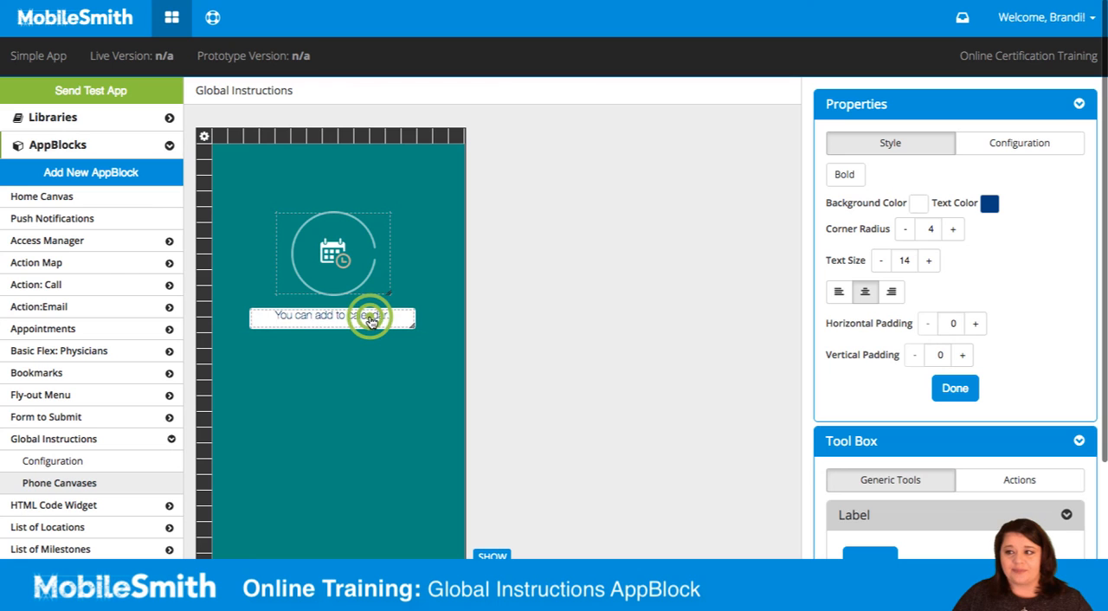
{"action": "left_click_drag", "start_coordinate": [369, 321], "coordinate": [374, 321]}
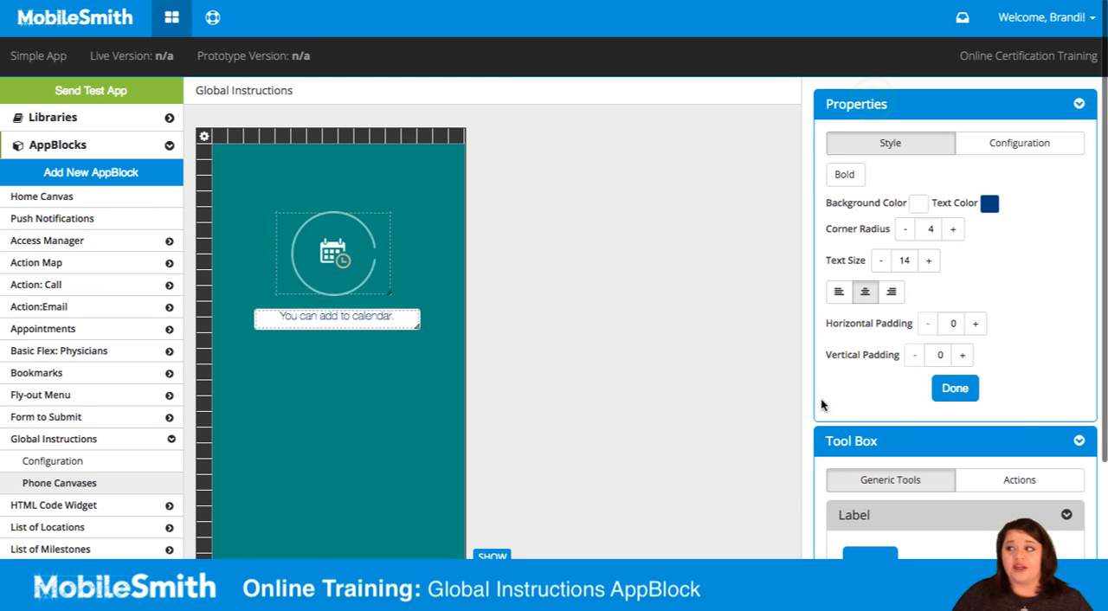
Step: Add a Close Instructions action button to the canvas and align it below the calendar label
{"action": "left_click", "coordinate": [872, 100]}
{"action": "left_click", "coordinate": [1027, 183]}
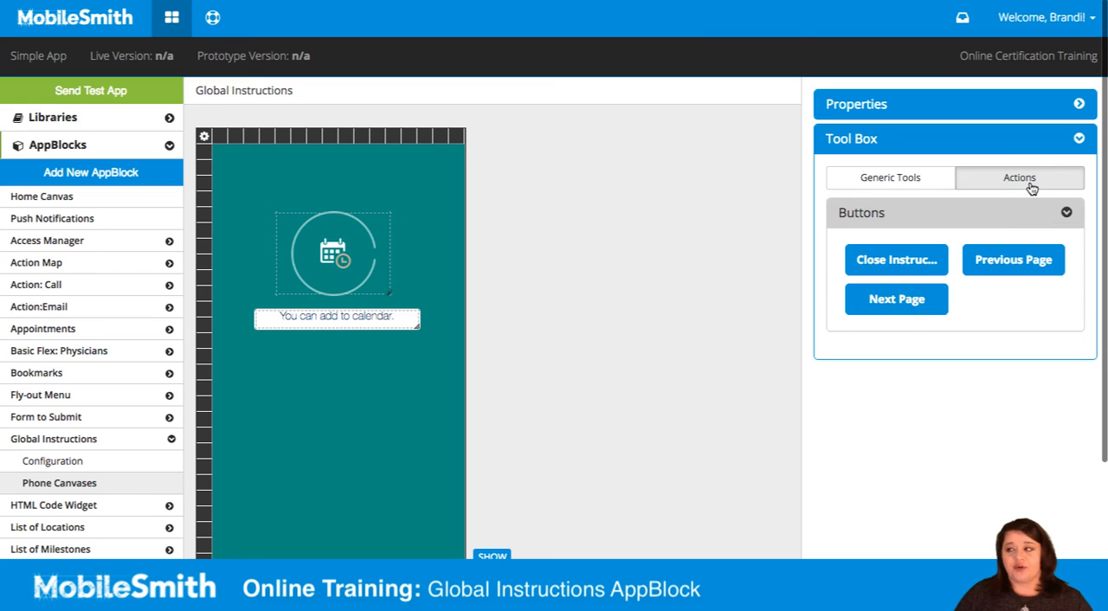
{"action": "mouse_move", "coordinate": [895, 302]}
{"action": "left_mouse_down"}
{"action": "mouse_move", "coordinate": [909, 299]}
{"action": "mouse_move", "coordinate": [904, 313]}
{"action": "left_mouse_up"}
{"action": "left_click", "coordinate": [992, 256]}
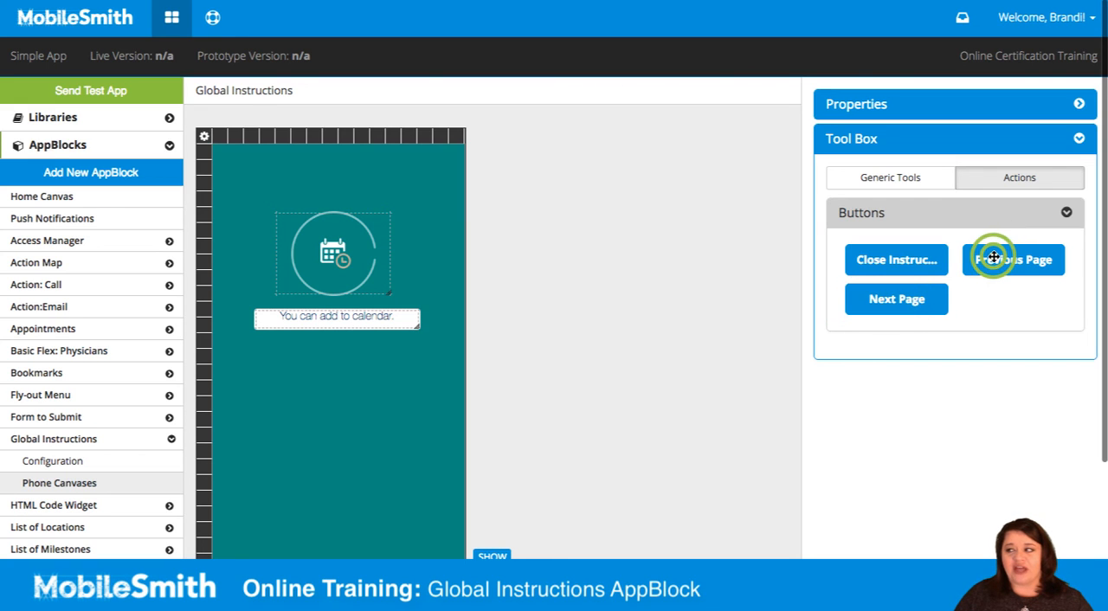
{"action": "left_click_drag", "start_coordinate": [993, 256], "coordinate": [987, 285]}
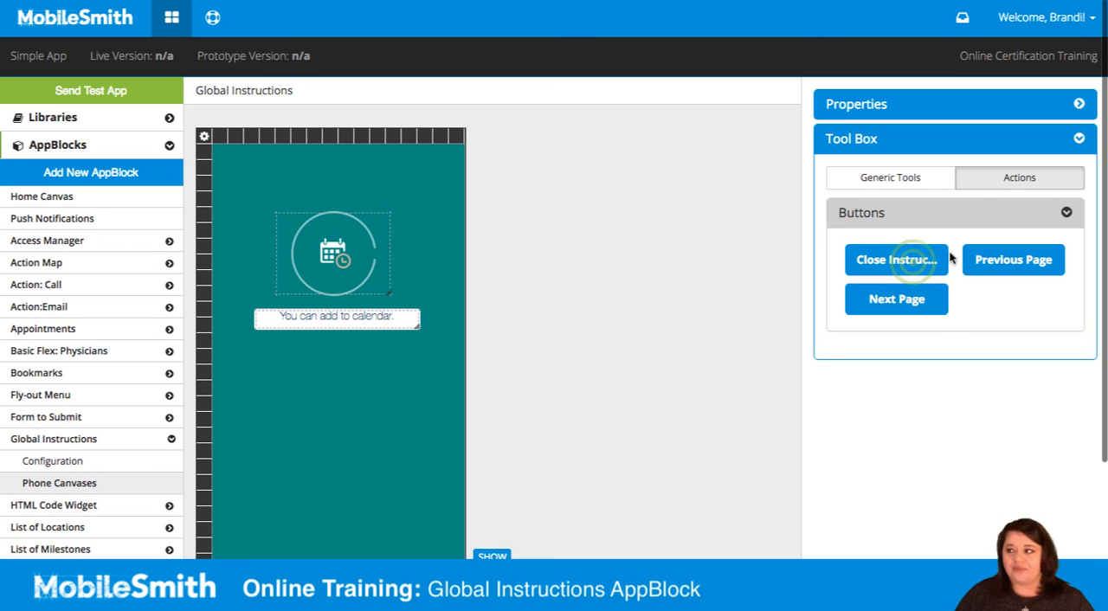
{"action": "left_click_drag", "start_coordinate": [905, 260], "coordinate": [362, 388]}
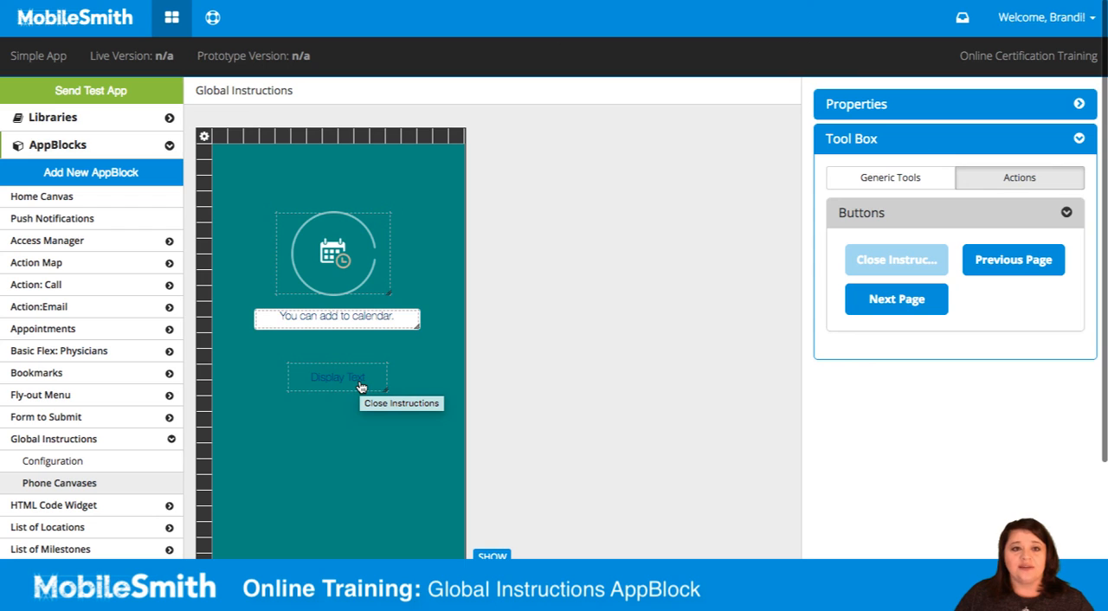
{"action": "left_click_drag", "start_coordinate": [362, 387], "coordinate": [344, 375]}
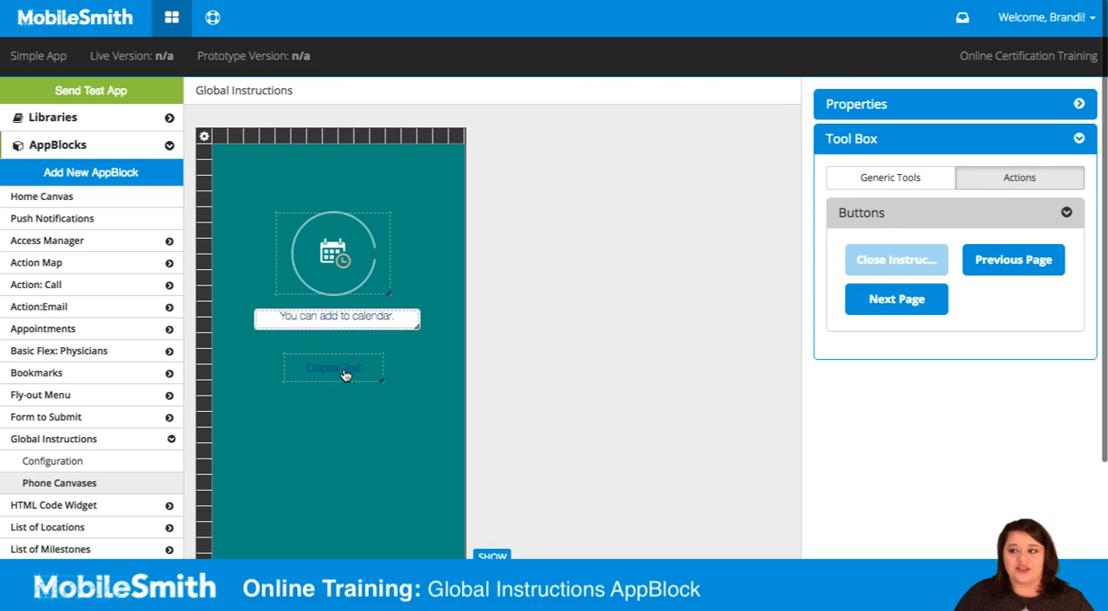
{"action": "left_click", "coordinate": [350, 372]}
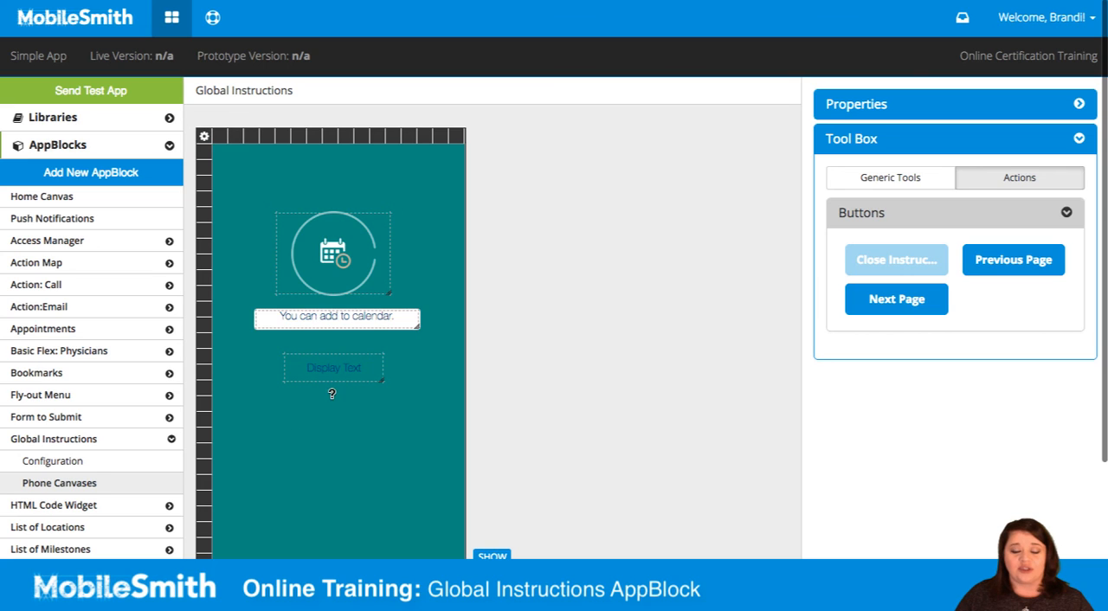
Step: Set the Close Instructions button's display text to "I got it!" and make it bold
{"action": "left_click", "coordinate": [343, 367]}
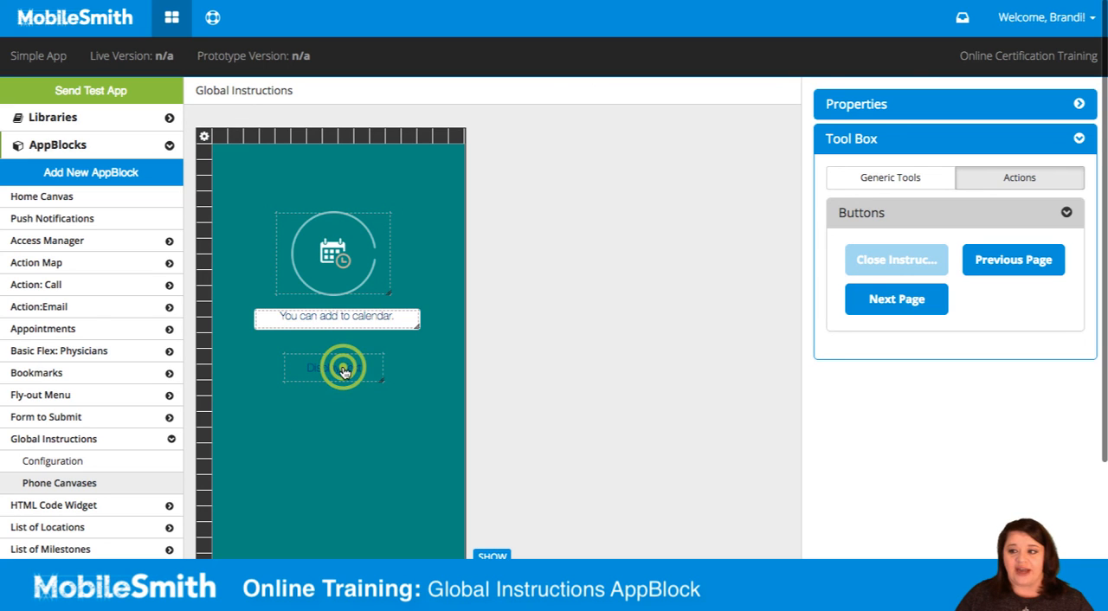
{"action": "left_click", "coordinate": [847, 103]}
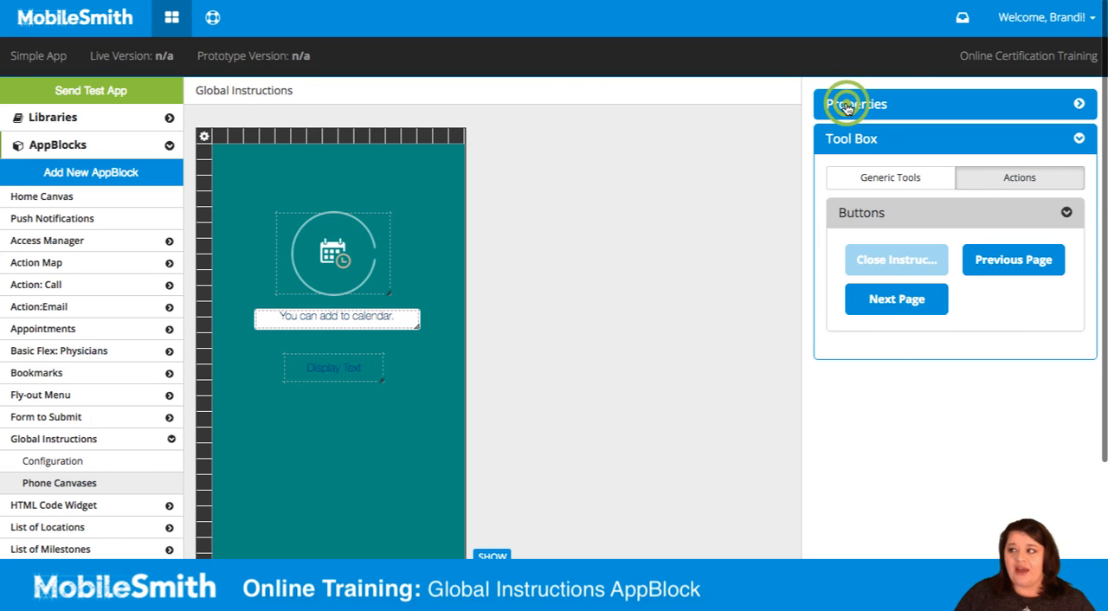
{"action": "left_click", "coordinate": [1001, 216]}
{"action": "left_click_drag", "start_coordinate": [999, 215], "coordinate": [908, 218]}
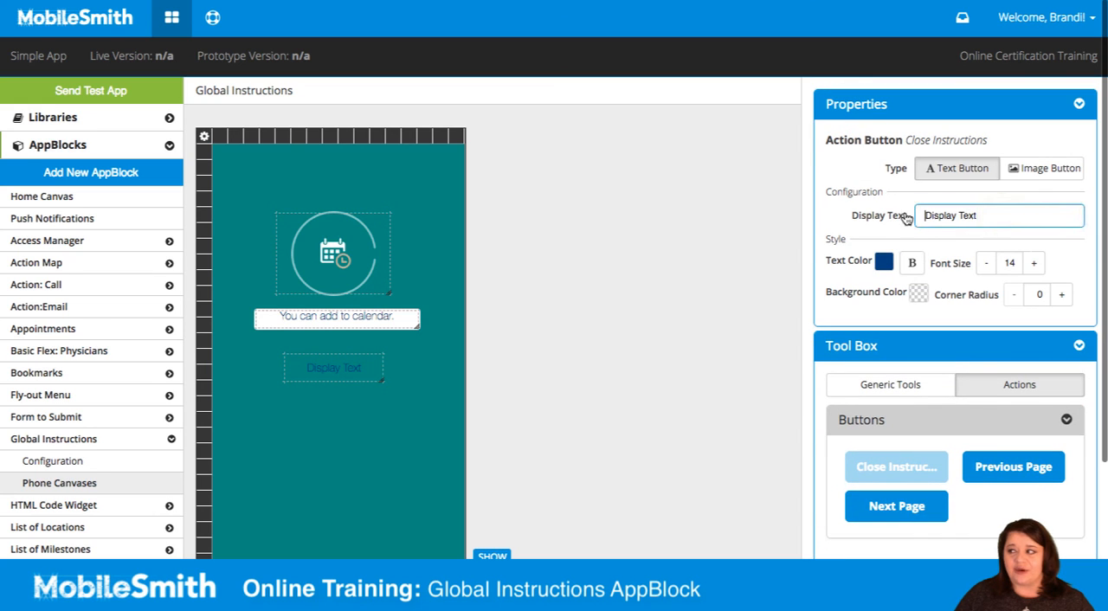
{"action": "key", "text": "BackSpace"}
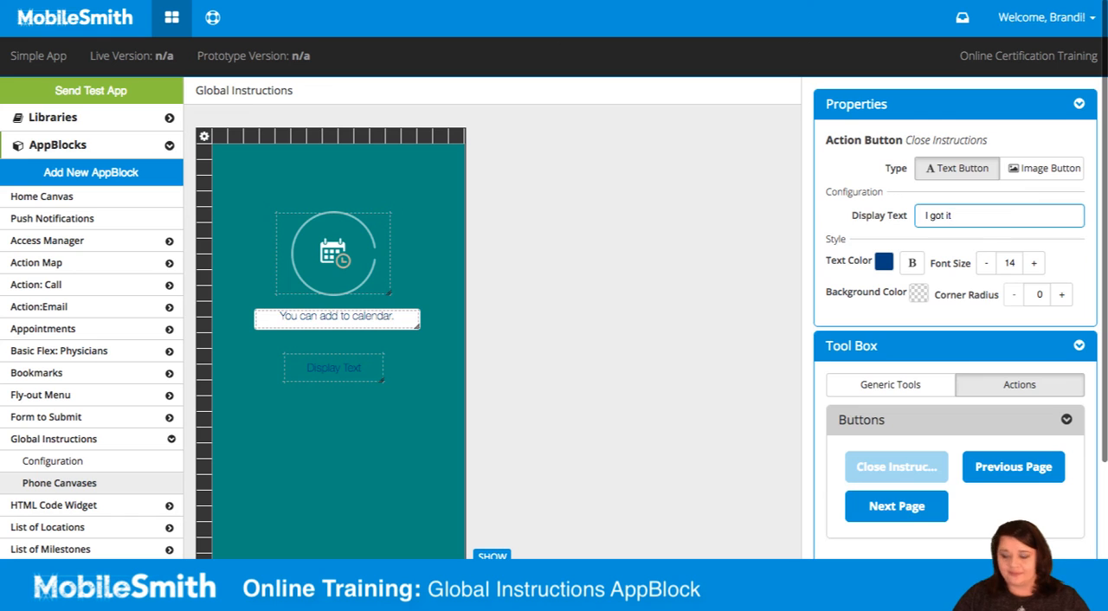
{"action": "type", "text": "I got it!"}
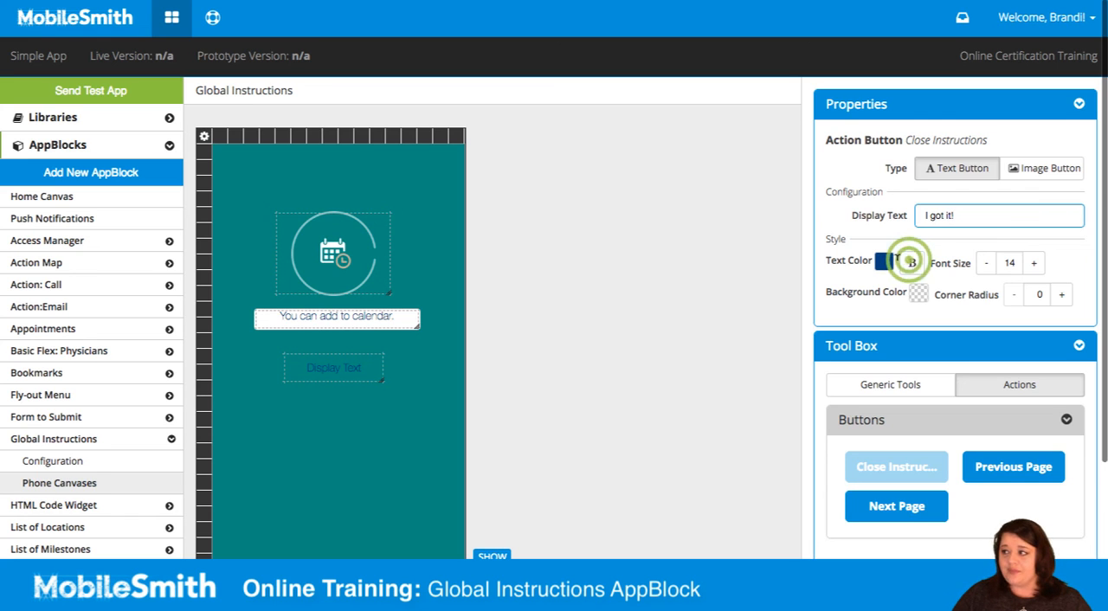
{"action": "left_click", "coordinate": [912, 264]}
Step: Try a white ffffff background color on the "I got it!" button
{"action": "left_click", "coordinate": [918, 294]}
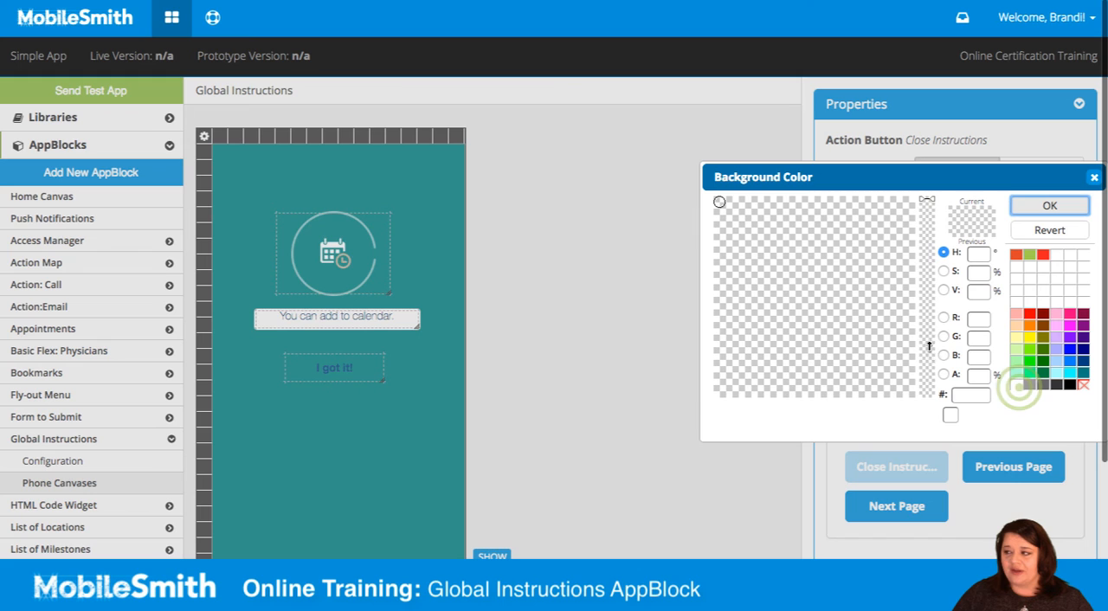
{"action": "left_click", "coordinate": [1018, 387]}
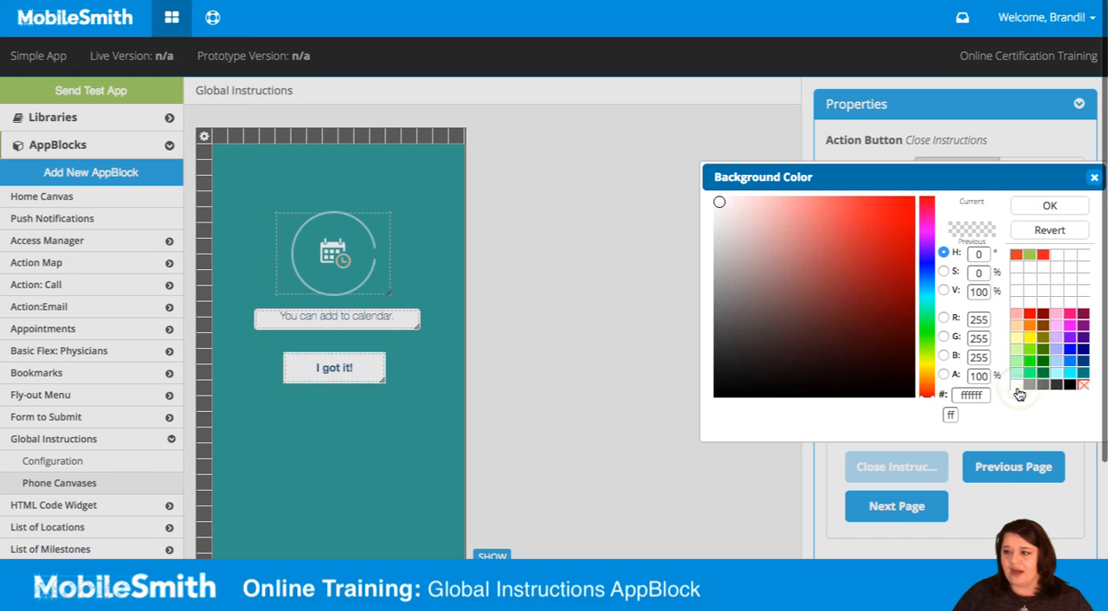
{"action": "left_click", "coordinate": [1026, 210]}
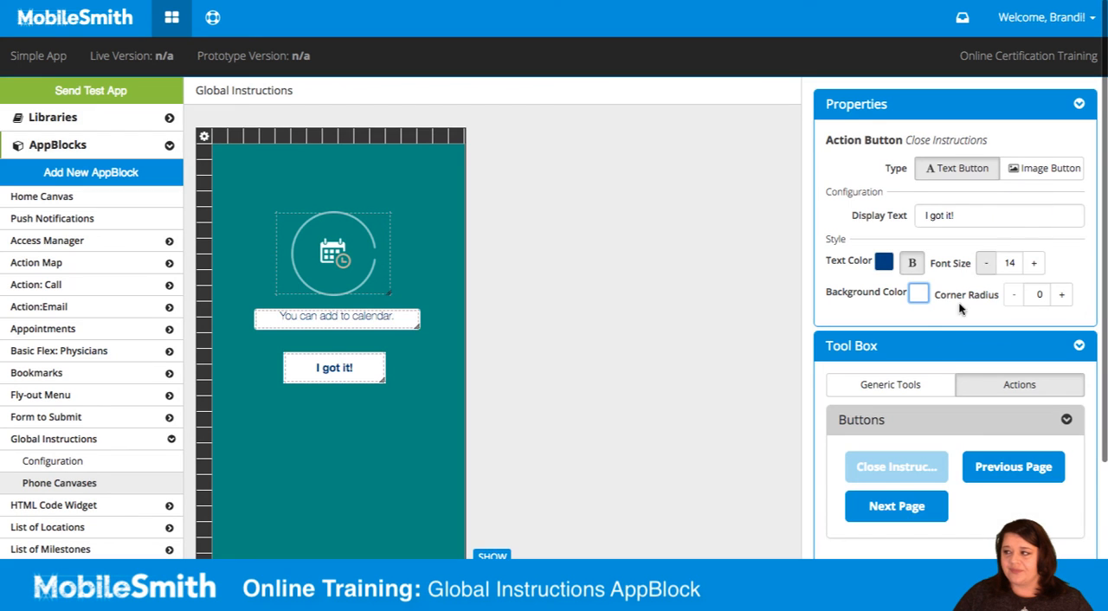
Step: Set the "I got it!" button's font size to 16 and its corner radius to 4
{"action": "left_click", "coordinate": [1029, 264]}
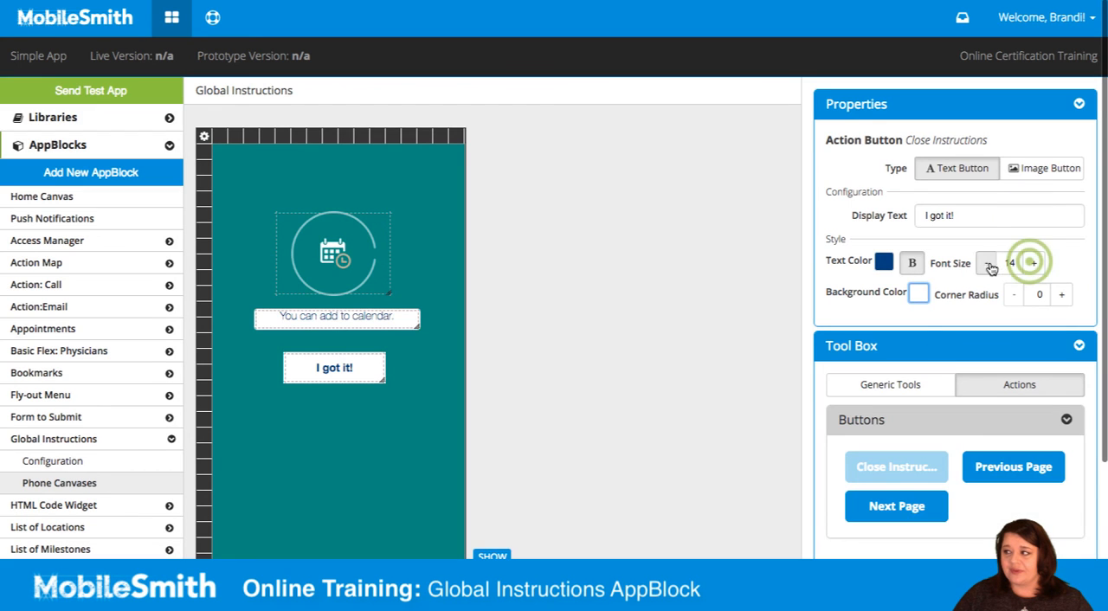
{"action": "left_click", "coordinate": [1029, 263]}
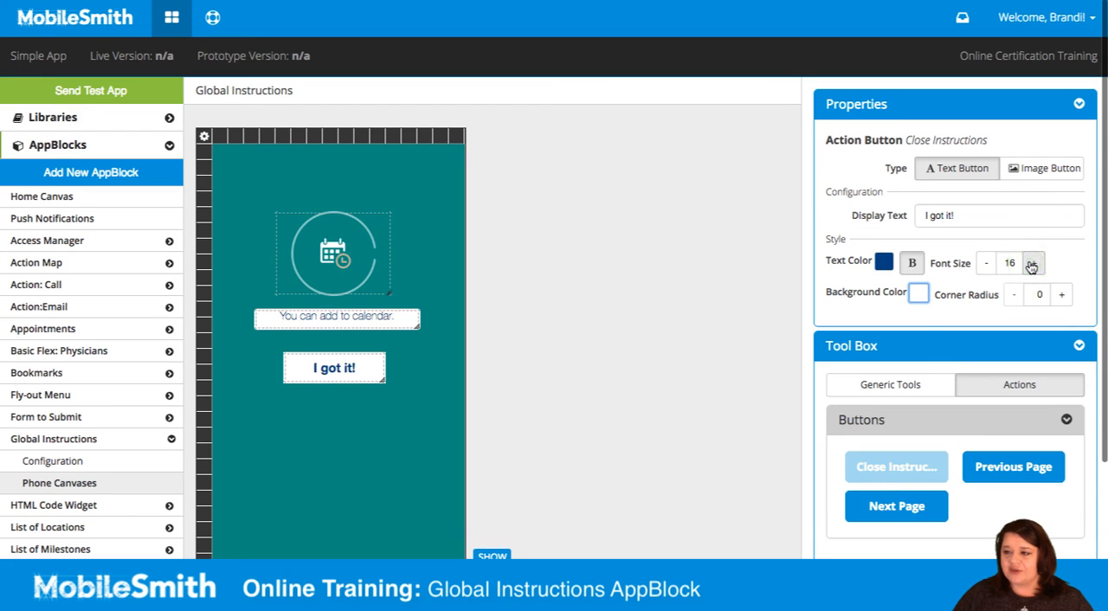
{"action": "left_click", "coordinate": [1058, 295]}
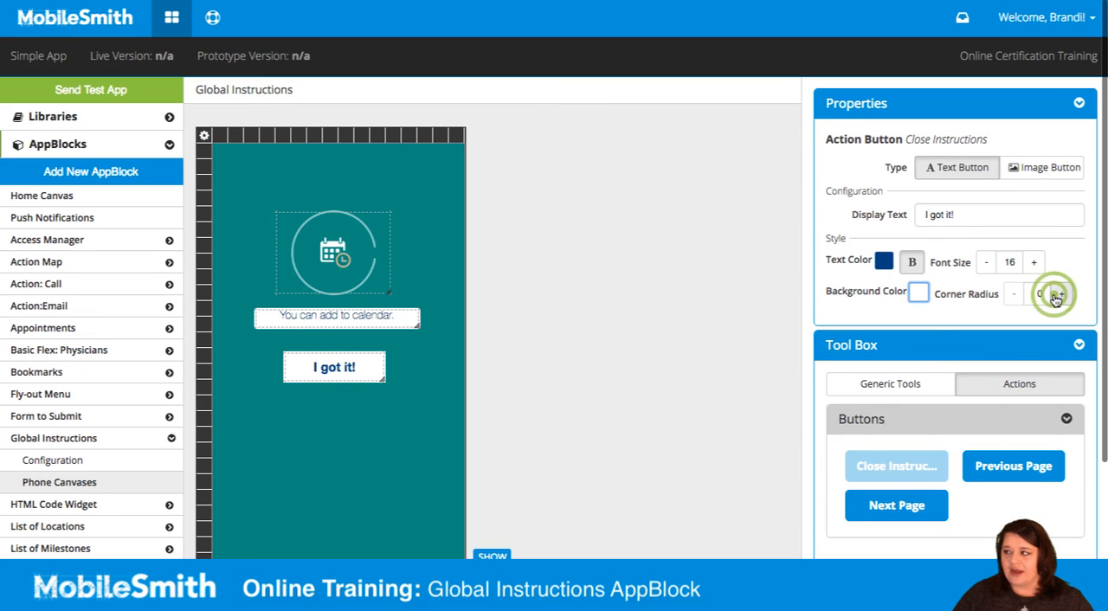
{"action": "left_click", "coordinate": [1057, 295]}
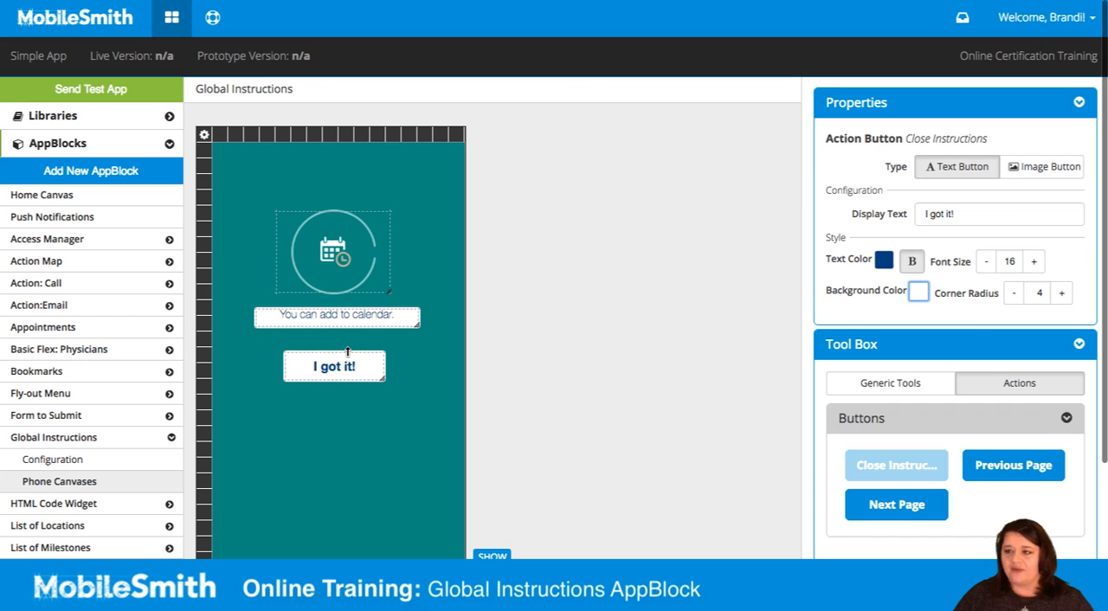
Step: Set the "I got it!" button's text color to white and its background color to dark blue
{"action": "left_click", "coordinate": [884, 260]}
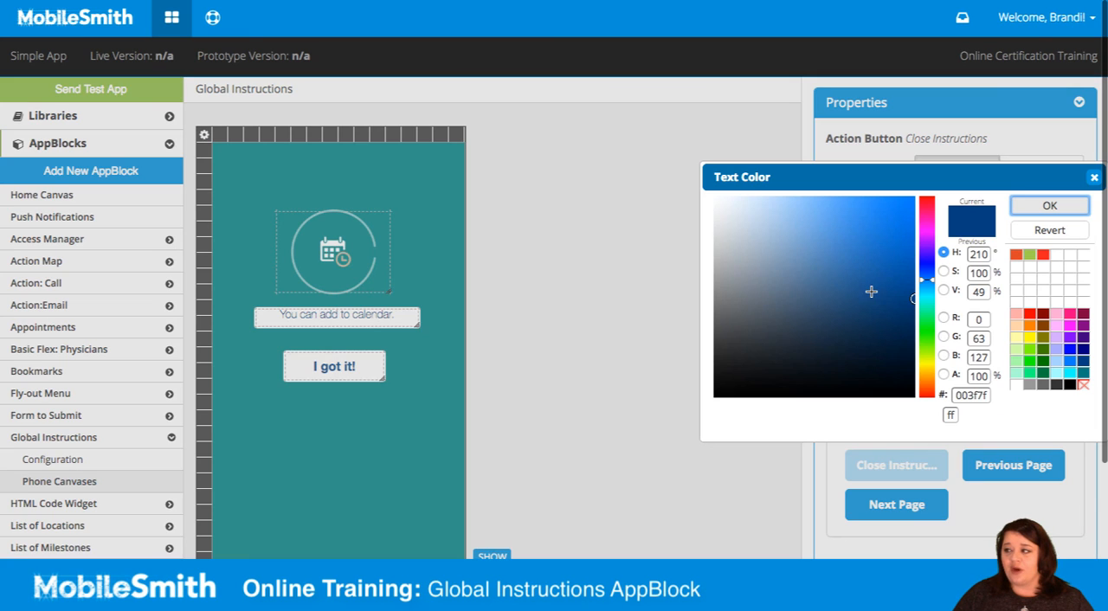
{"action": "left_click", "coordinate": [1015, 385]}
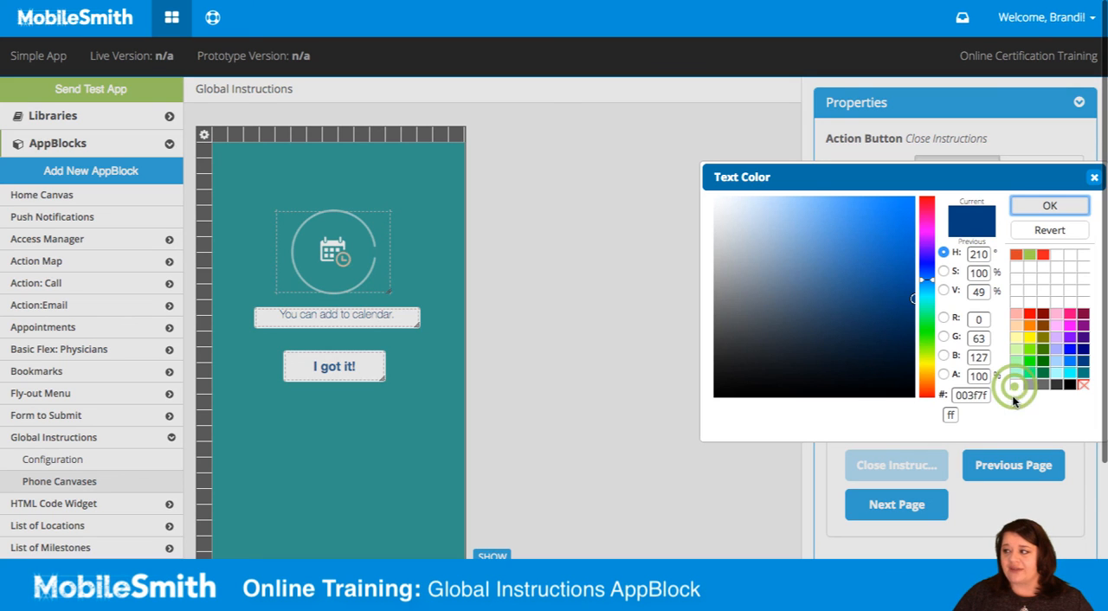
{"action": "left_click", "coordinate": [1051, 204]}
{"action": "left_click", "coordinate": [918, 298]}
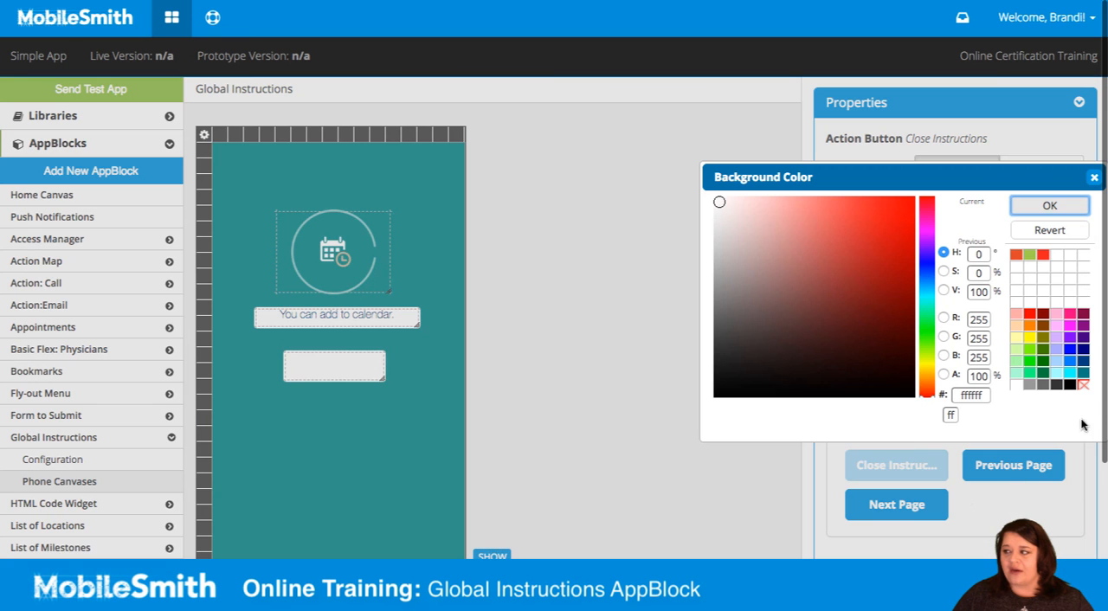
{"action": "left_click", "coordinate": [1081, 360]}
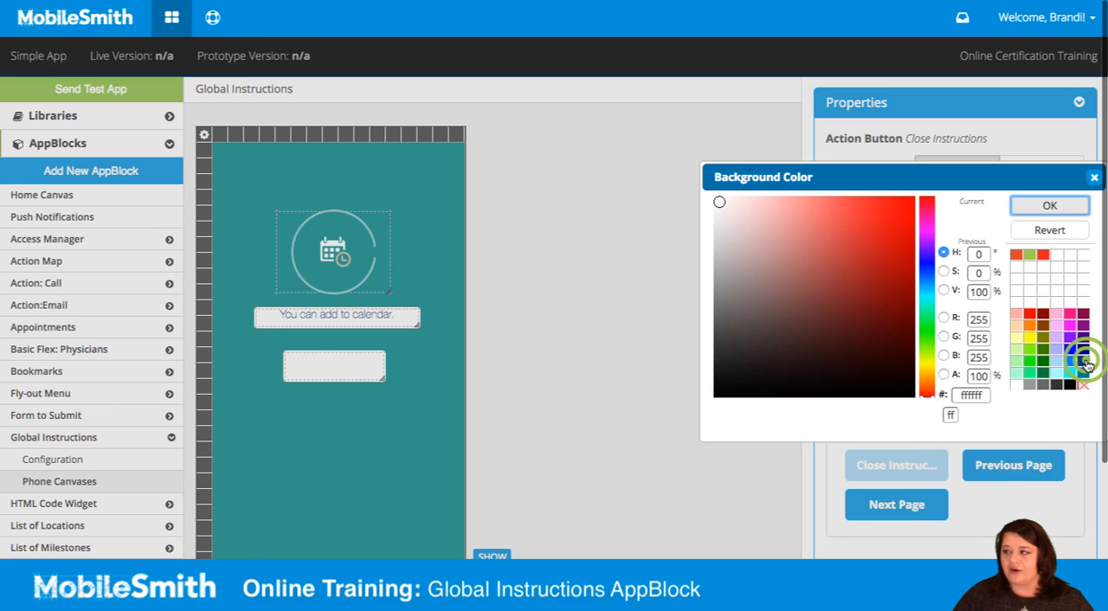
{"action": "left_click", "coordinate": [1030, 207]}
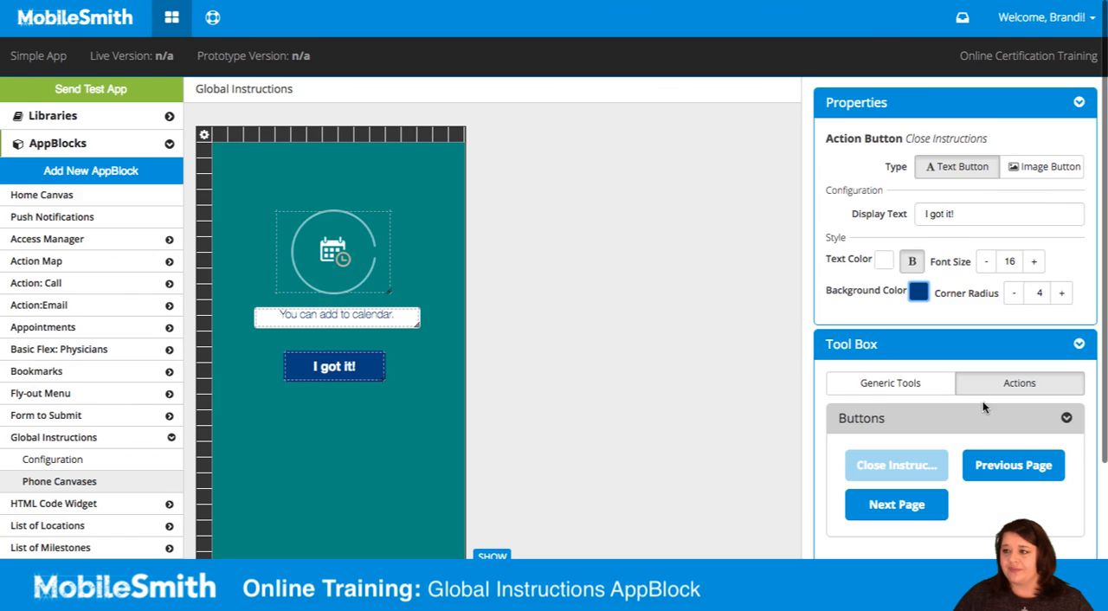